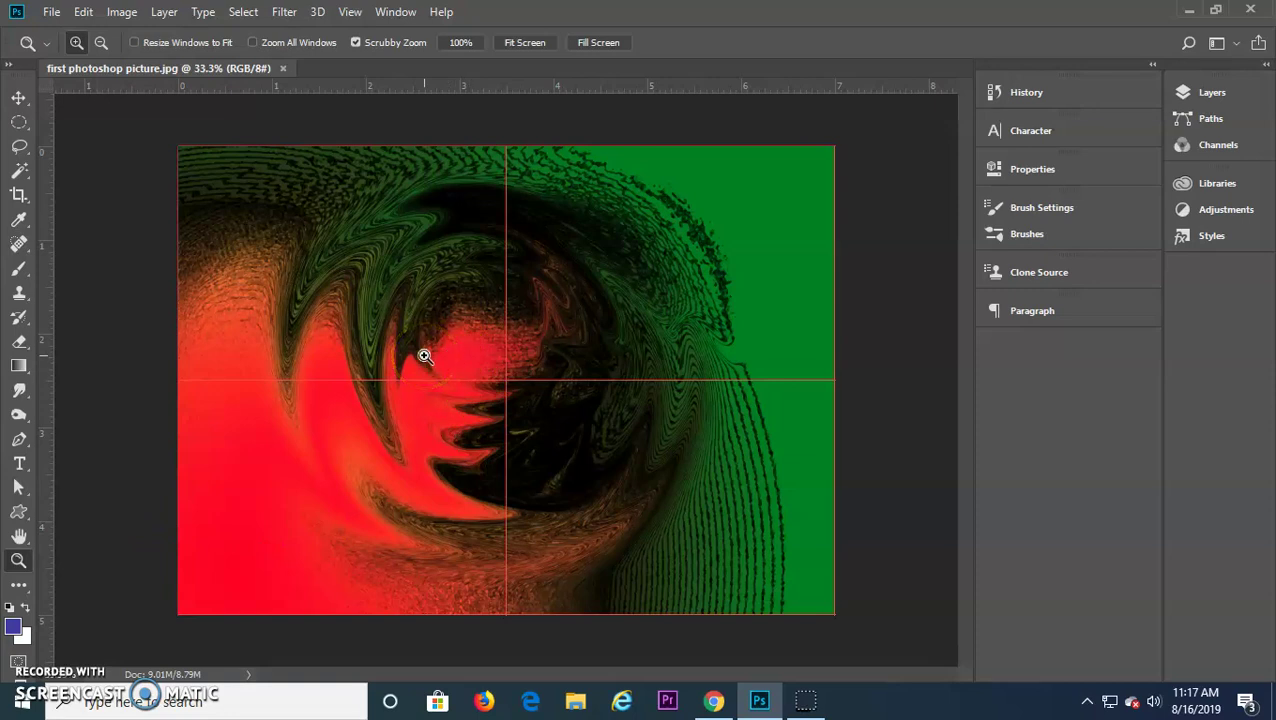
# Step: Display the document's layers, then switch to Chrome and browse the Denzel Washington image results
pyautogui.click(1215, 92)
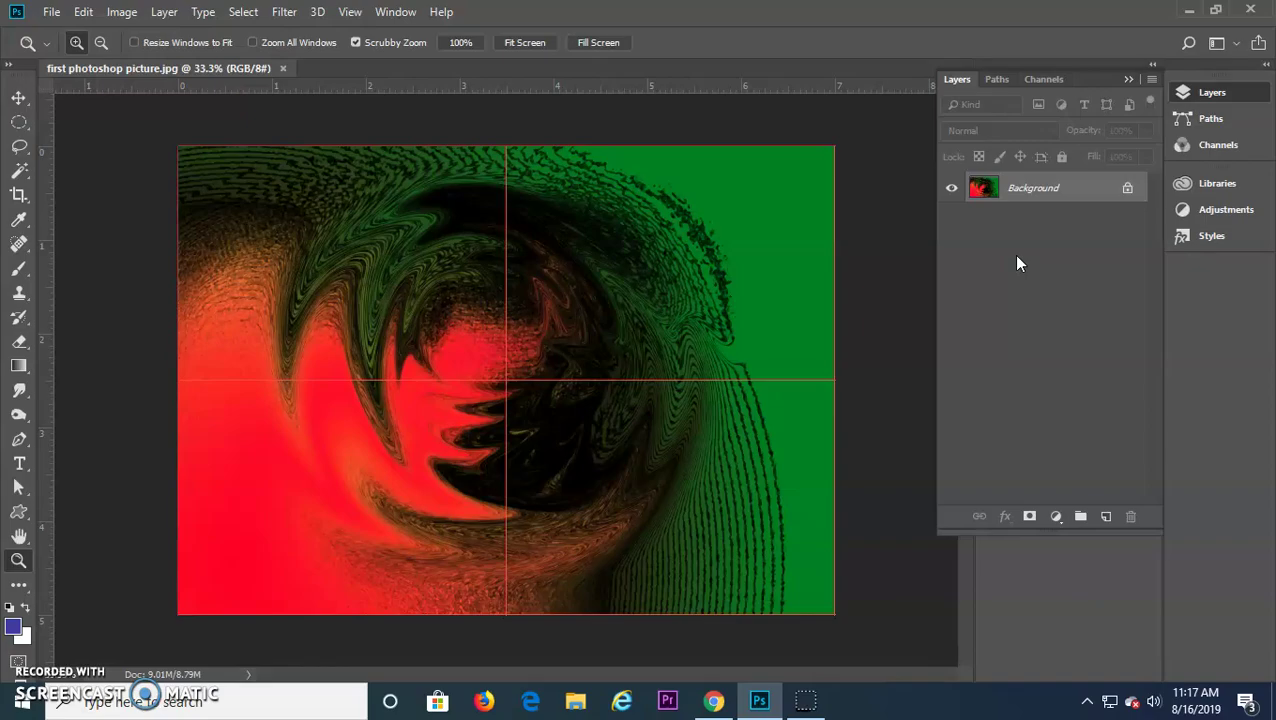
pyautogui.hotkey('alt', 'Tab')
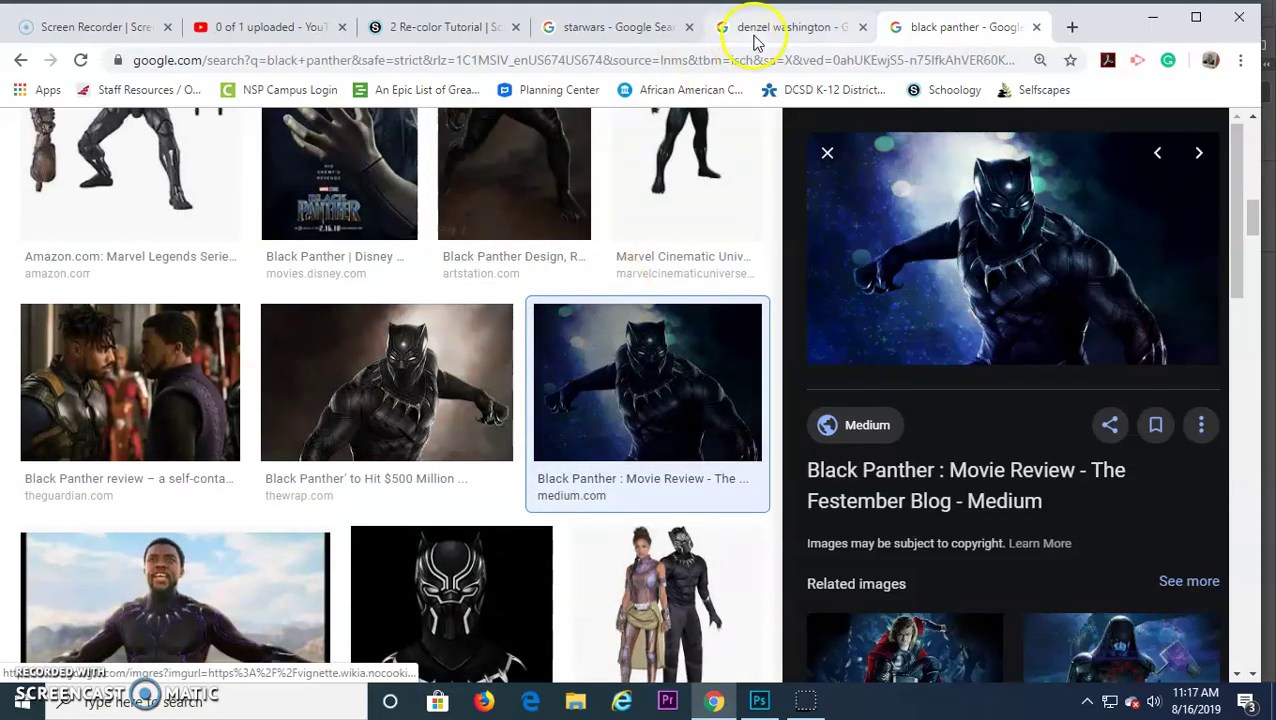
pyautogui.click(755, 30)
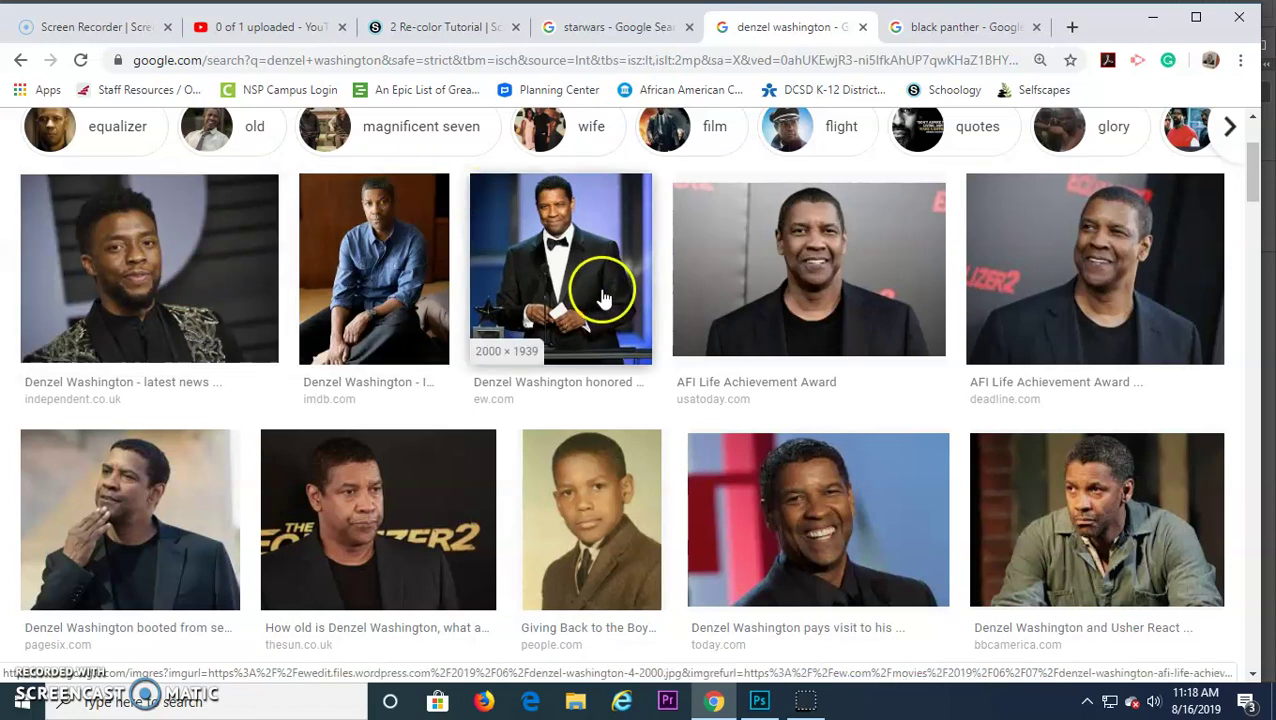
pyautogui.scroll(3, 587, 300)
pyautogui.scroll(-3, 587, 300)
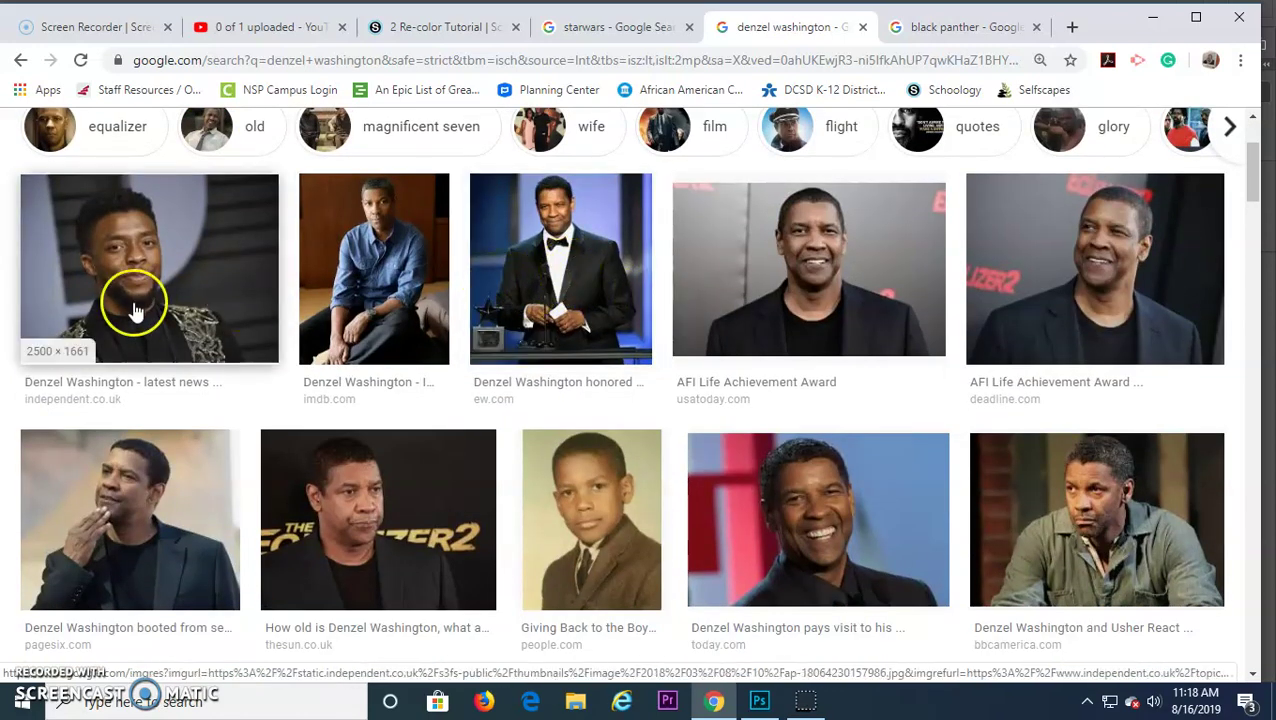
pyautogui.scroll(2, 135, 312)
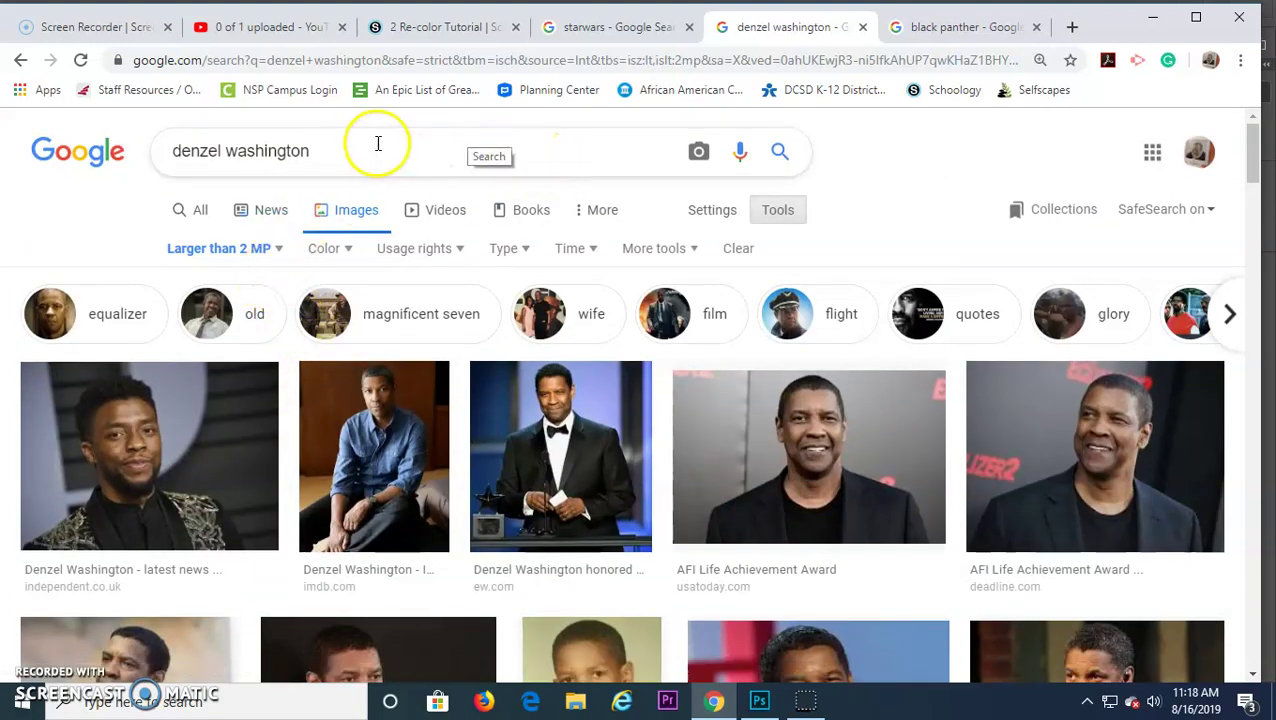
# Step: Examine the minimum-size filter choices for the image results around the 2 MP (1600×1200) setting
pyautogui.click(781, 211)
pyautogui.click(781, 211)
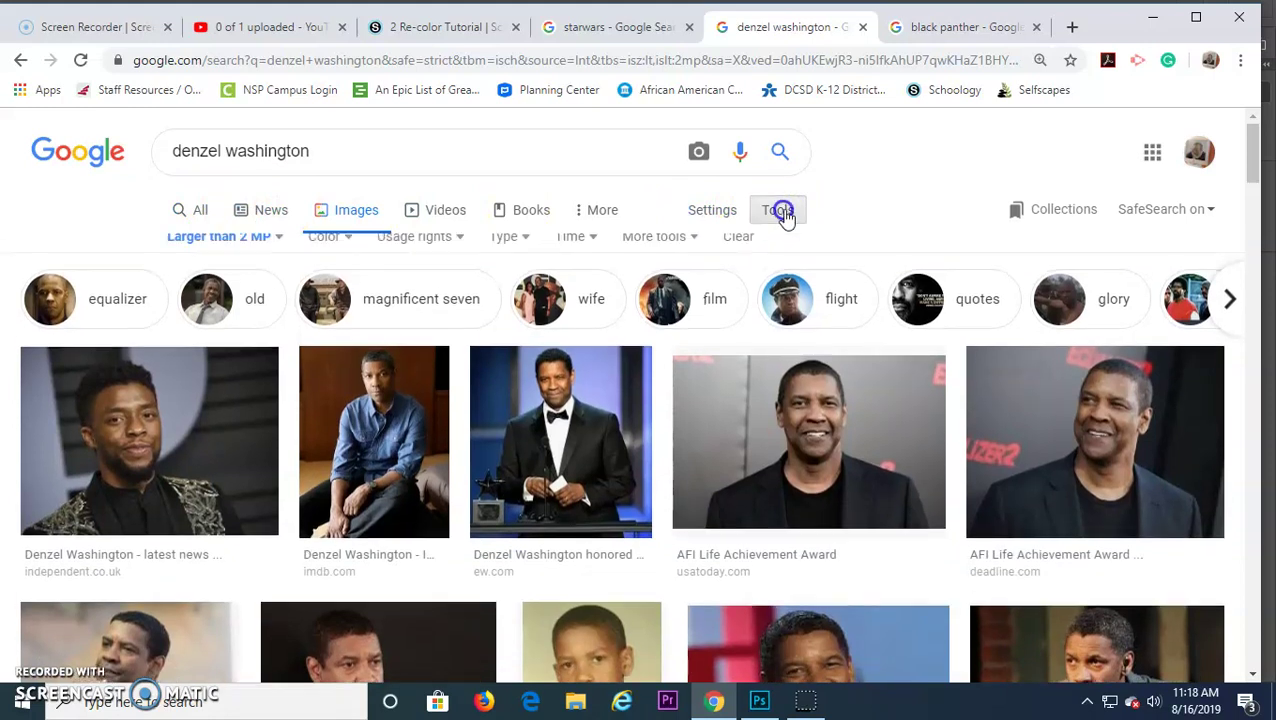
pyautogui.click(208, 248)
pyautogui.moveTo(225, 400)
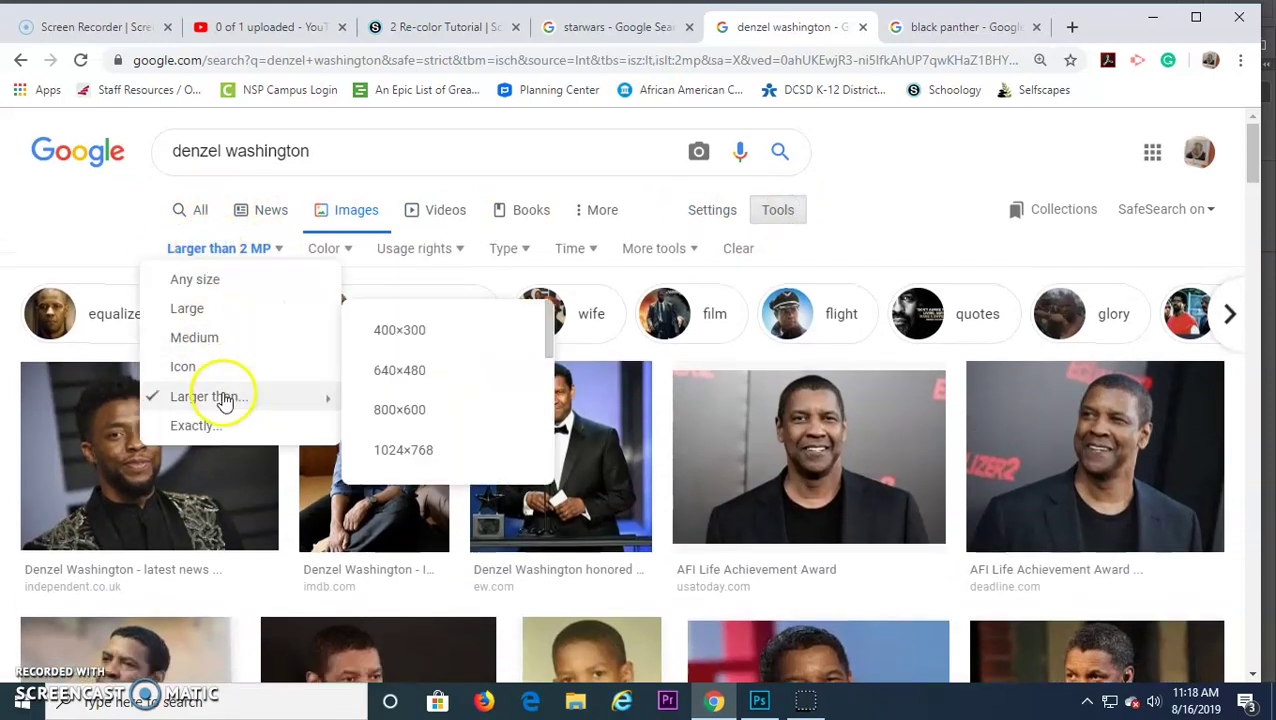
pyautogui.scroll(-3, 427, 370)
pyautogui.scroll(3, 425, 395)
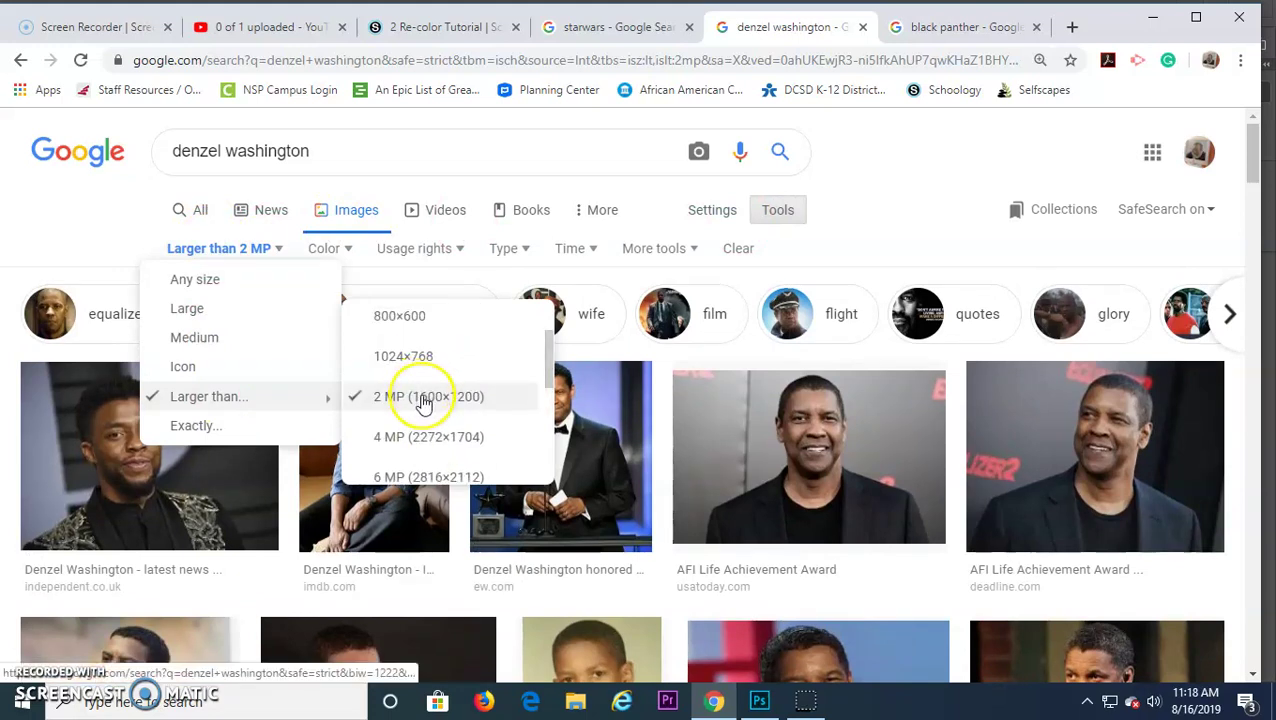
pyautogui.scroll(-3, 425, 397)
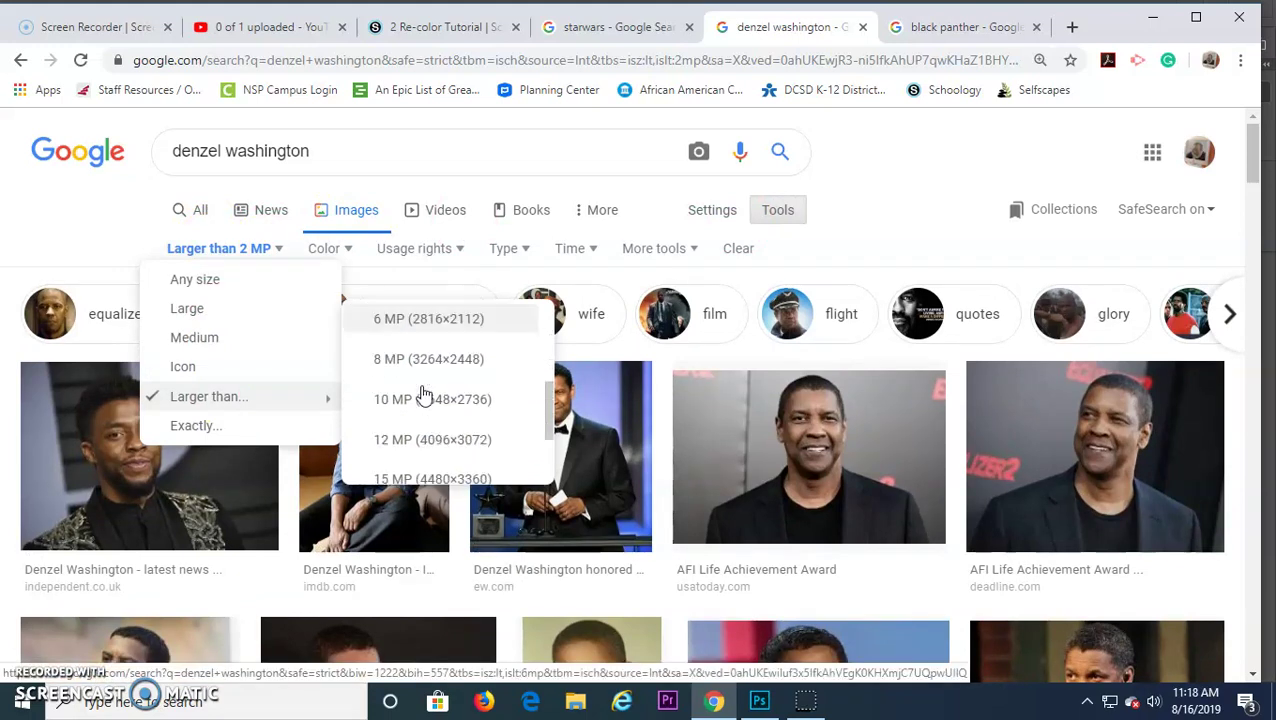
pyautogui.scroll(2, 421, 396)
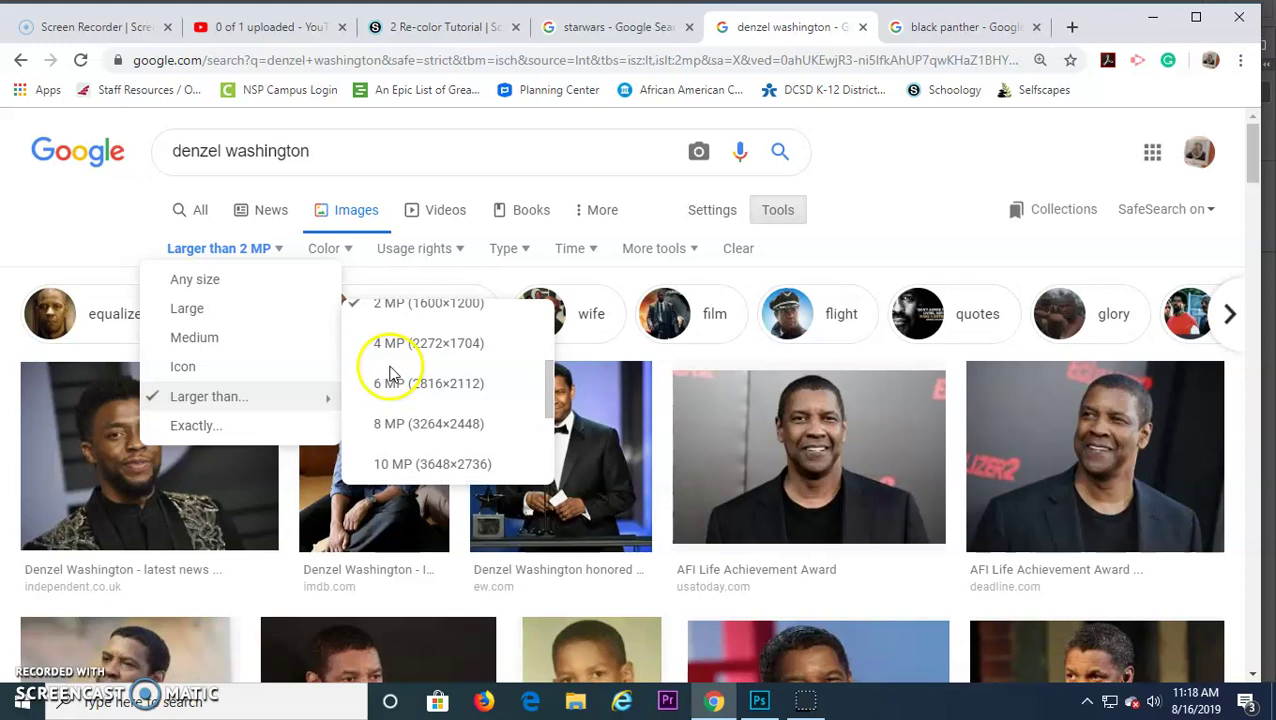
pyautogui.scroll(1, 390, 366)
pyautogui.scroll(1, 430, 390)
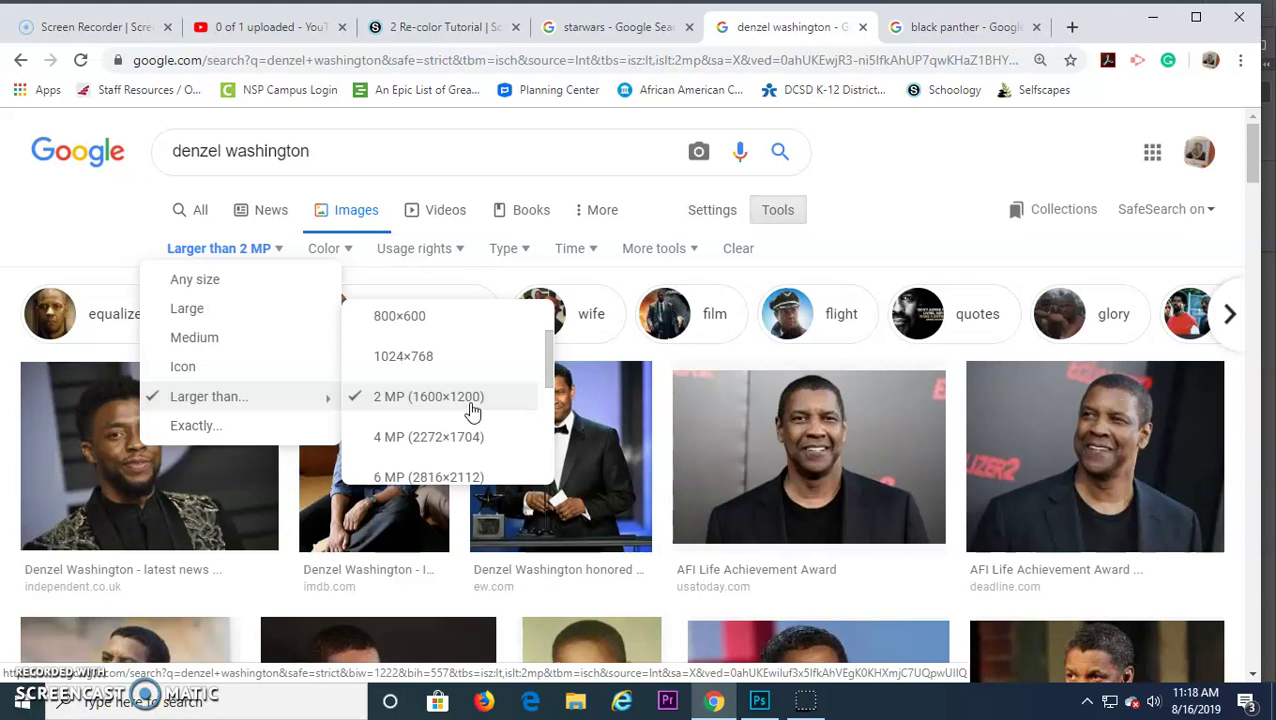
pyautogui.click(519, 376)
# Step: Copy the independent.co.uk portrait from the first image result and paste it into the Photoshop document as a new layer
pyautogui.click(105, 447)
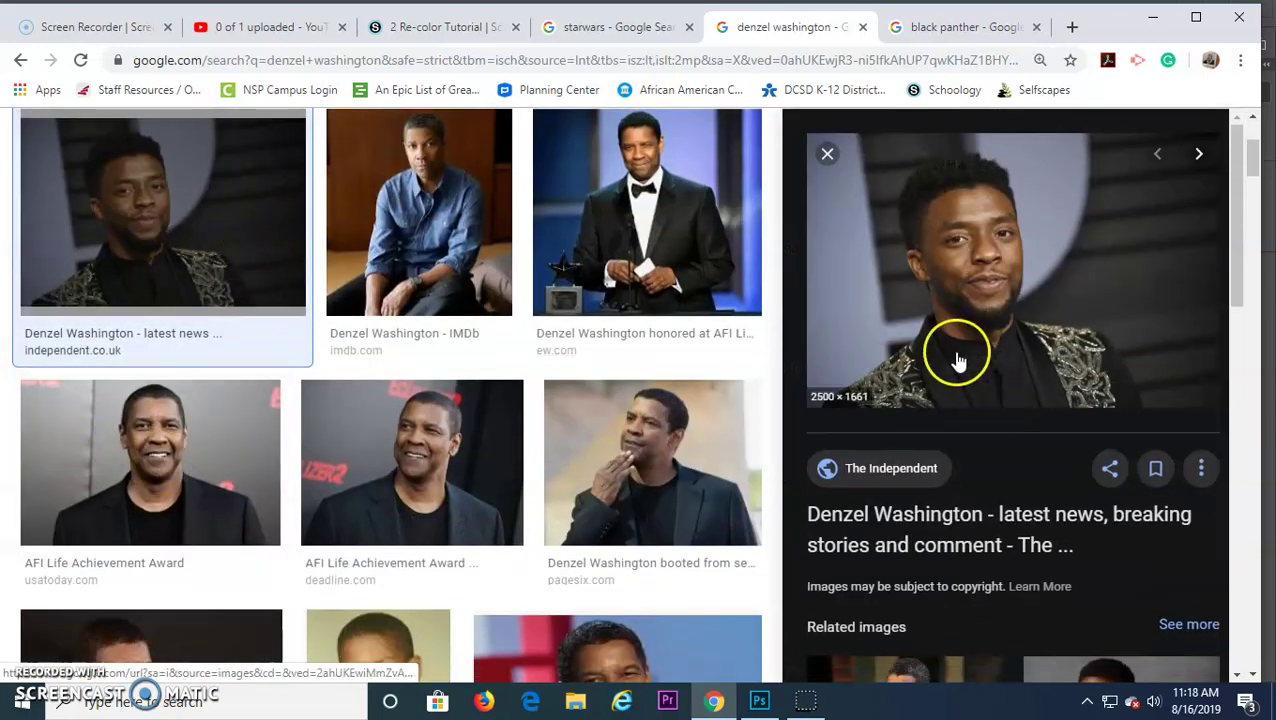
pyautogui.rightClick(1010, 274)
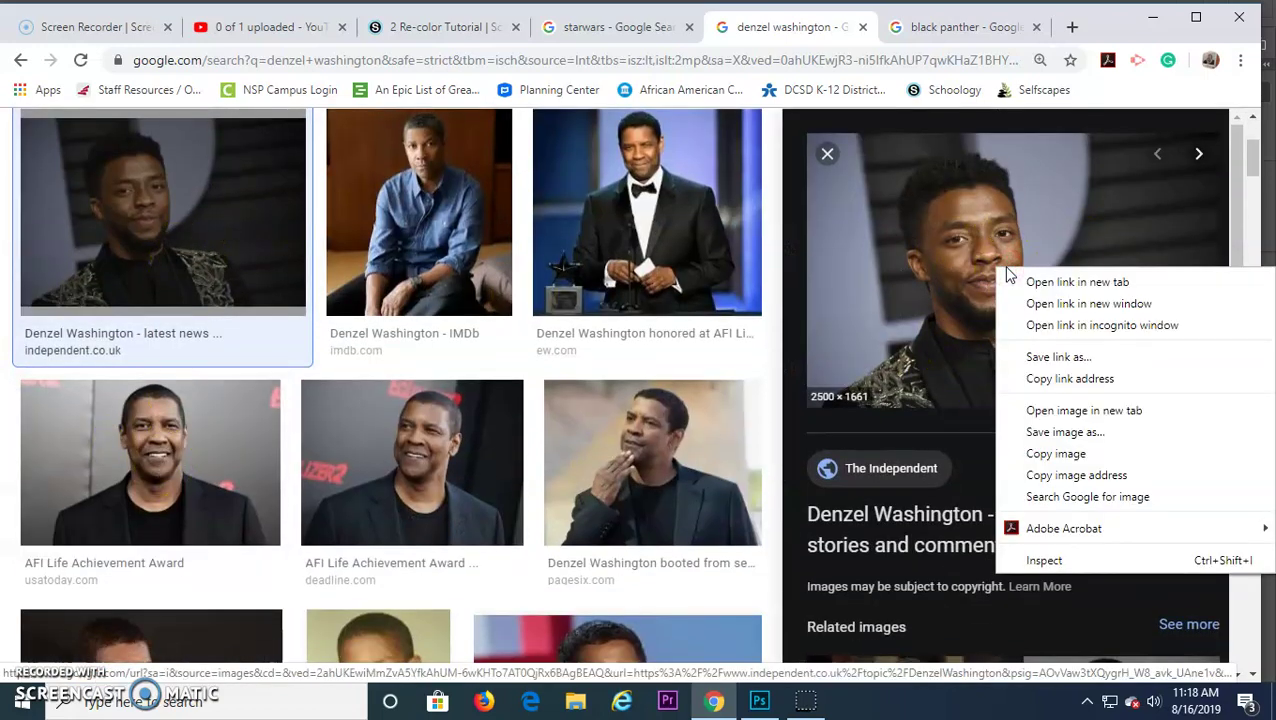
pyautogui.click(1090, 455)
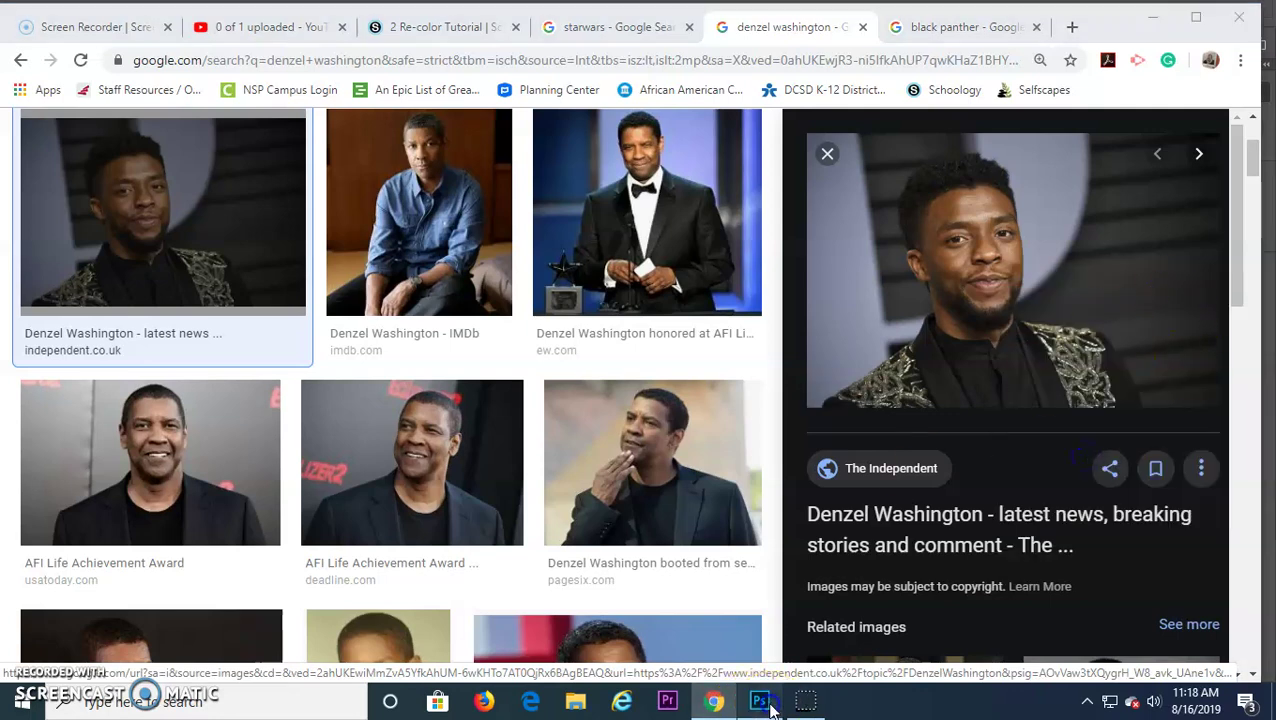
pyautogui.click(760, 699)
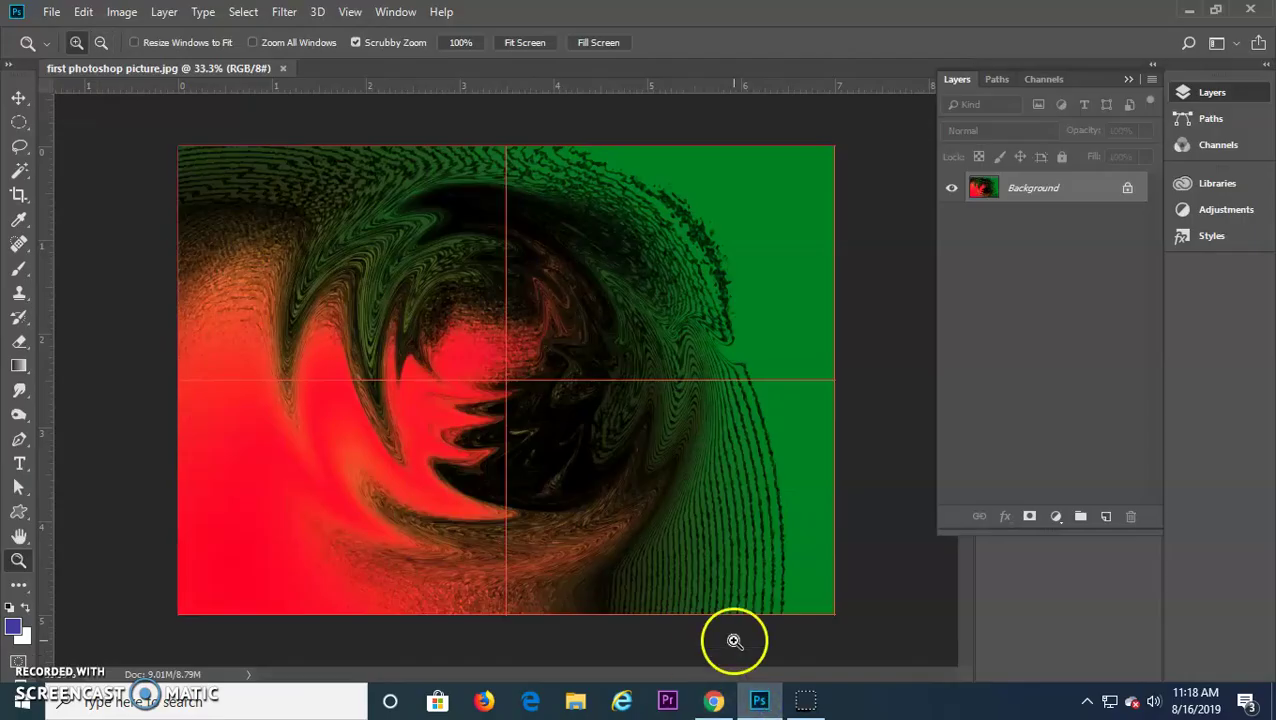
pyautogui.click(85, 11)
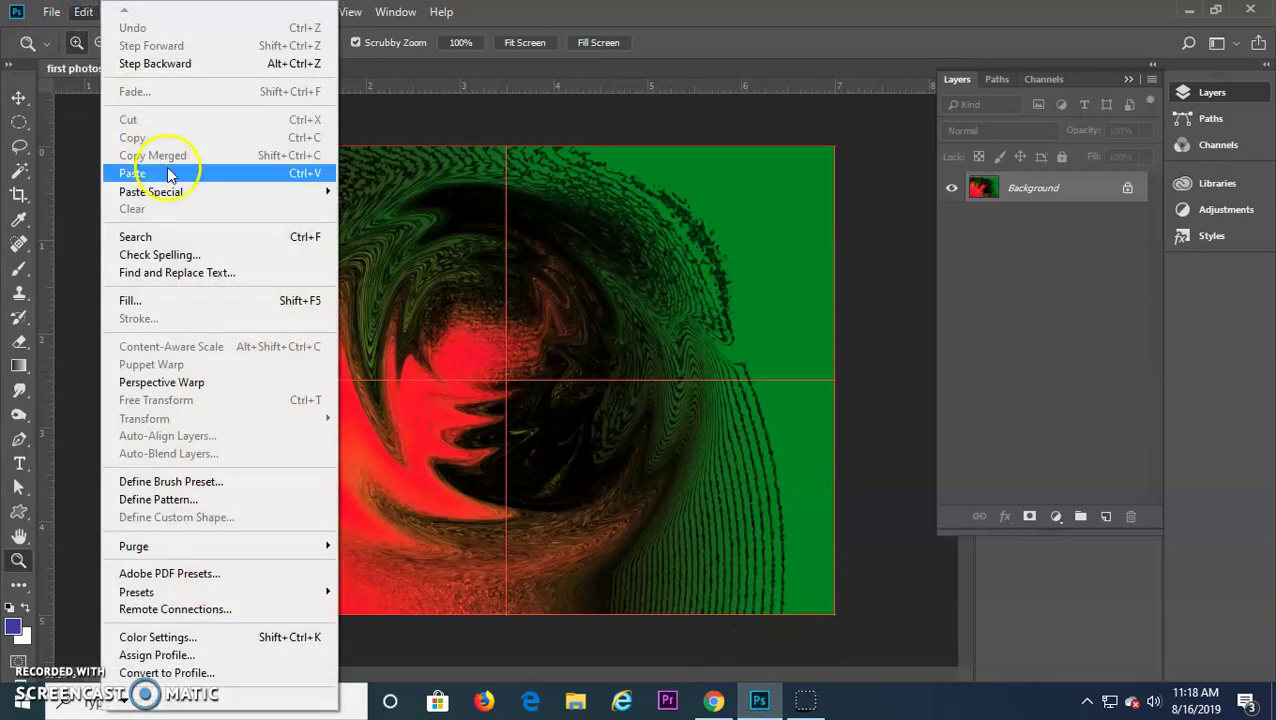
pyautogui.click(165, 172)
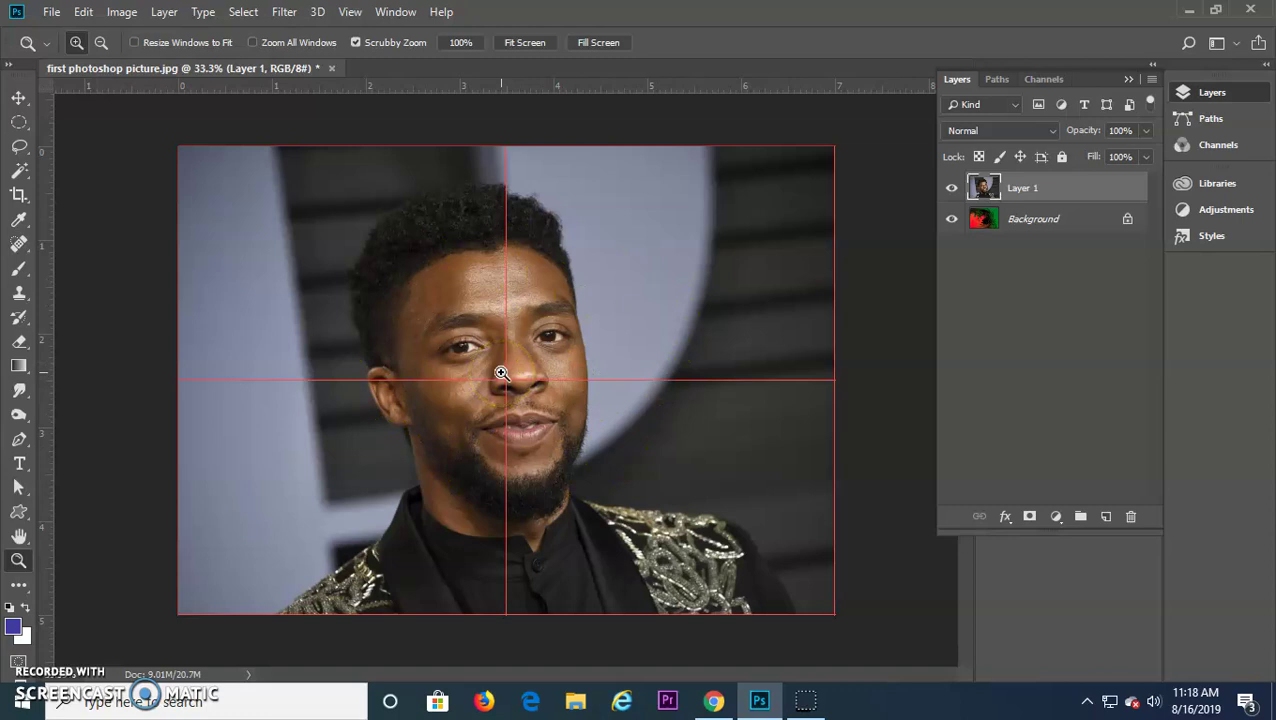
# Step: Toggle the pasted portrait layer's visibility off and on to compare it with the background
pyautogui.moveTo(501, 373); pyautogui.dragTo(482, 377)
pyautogui.click(951, 188)
pyautogui.click(951, 188)
pyautogui.click(951, 188)
pyautogui.click(951, 188)
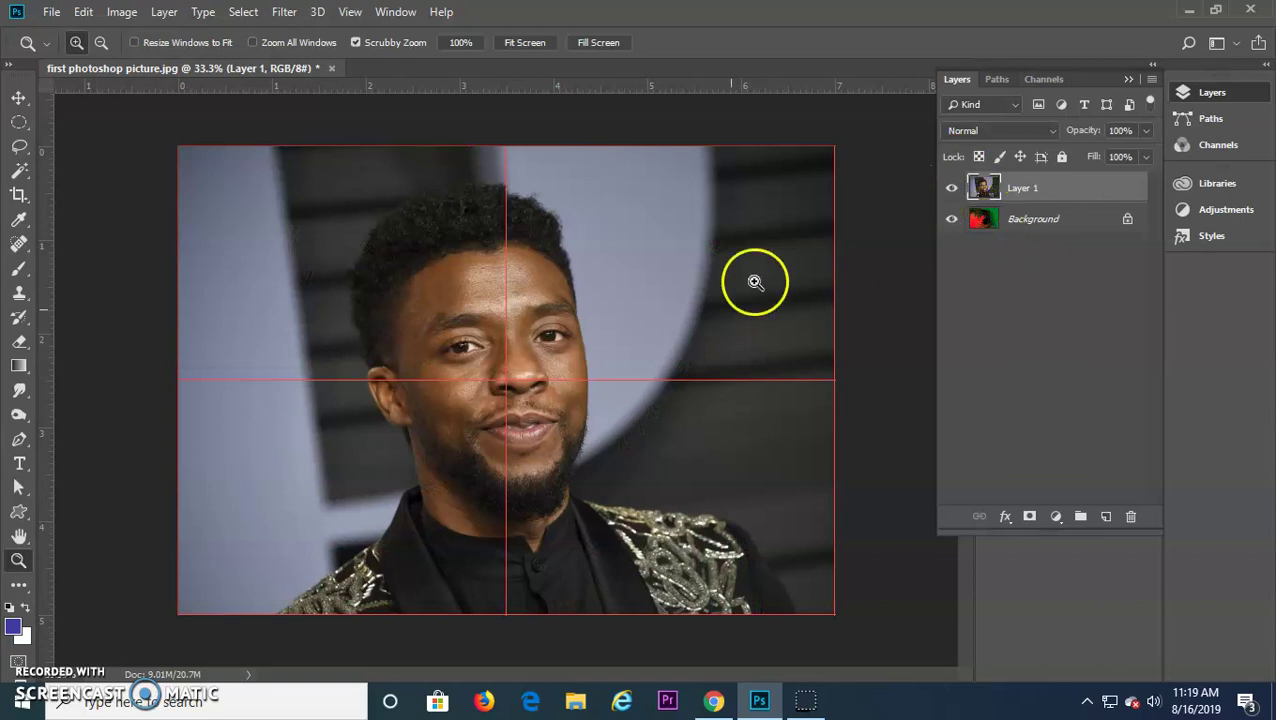
# Step: Copy the medium.com Black Panther picture from Chrome and paste it into the Photoshop document above the portrait
pyautogui.hotkey('alt', 'Tab')
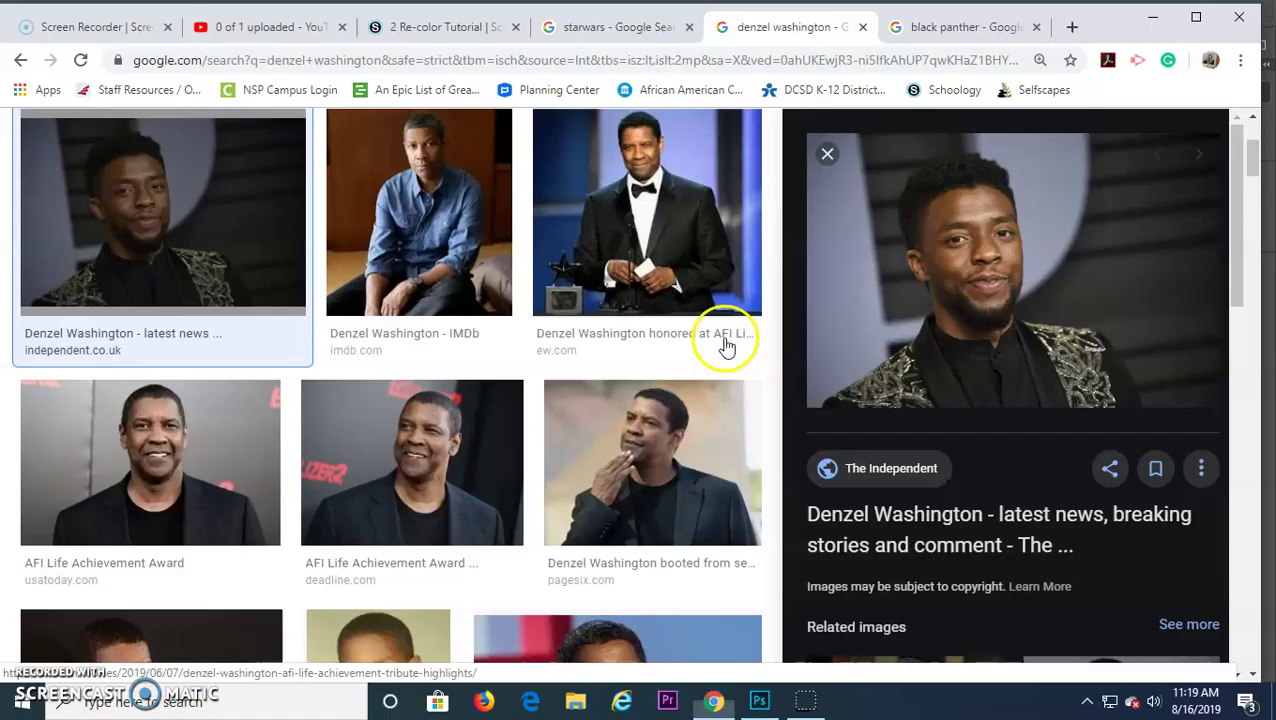
pyautogui.click(957, 28)
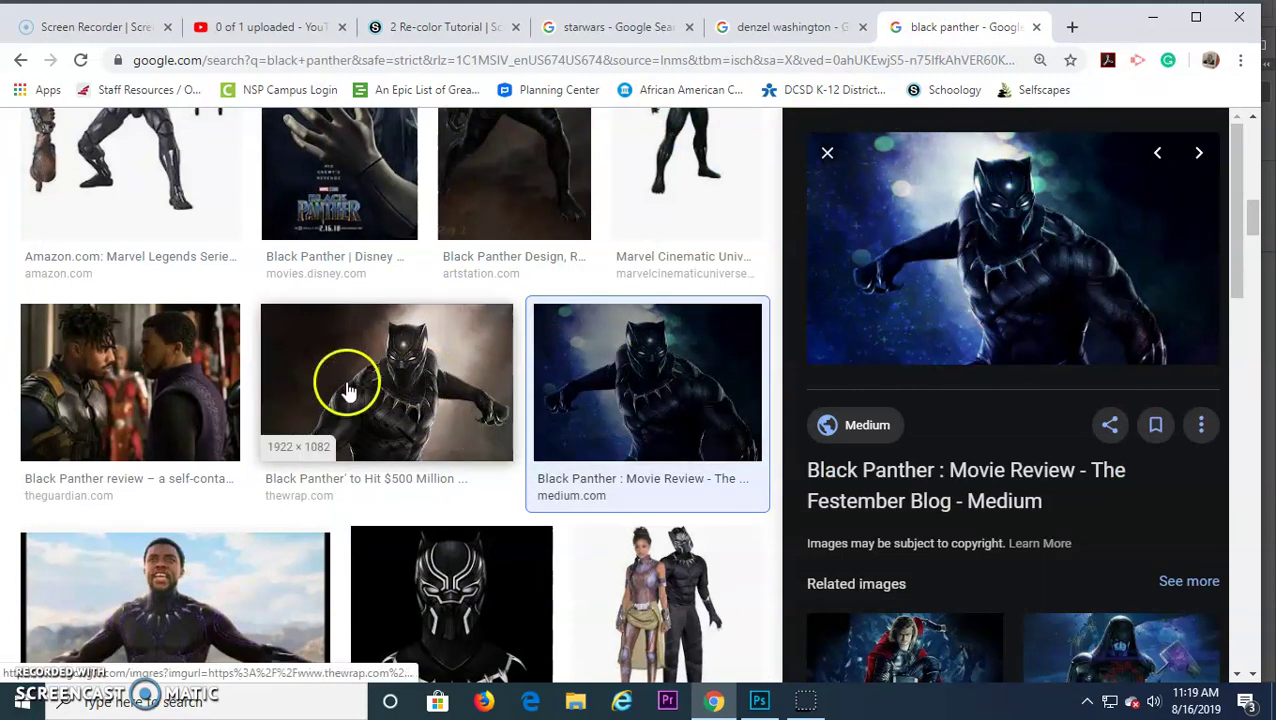
pyautogui.rightClick(957, 266)
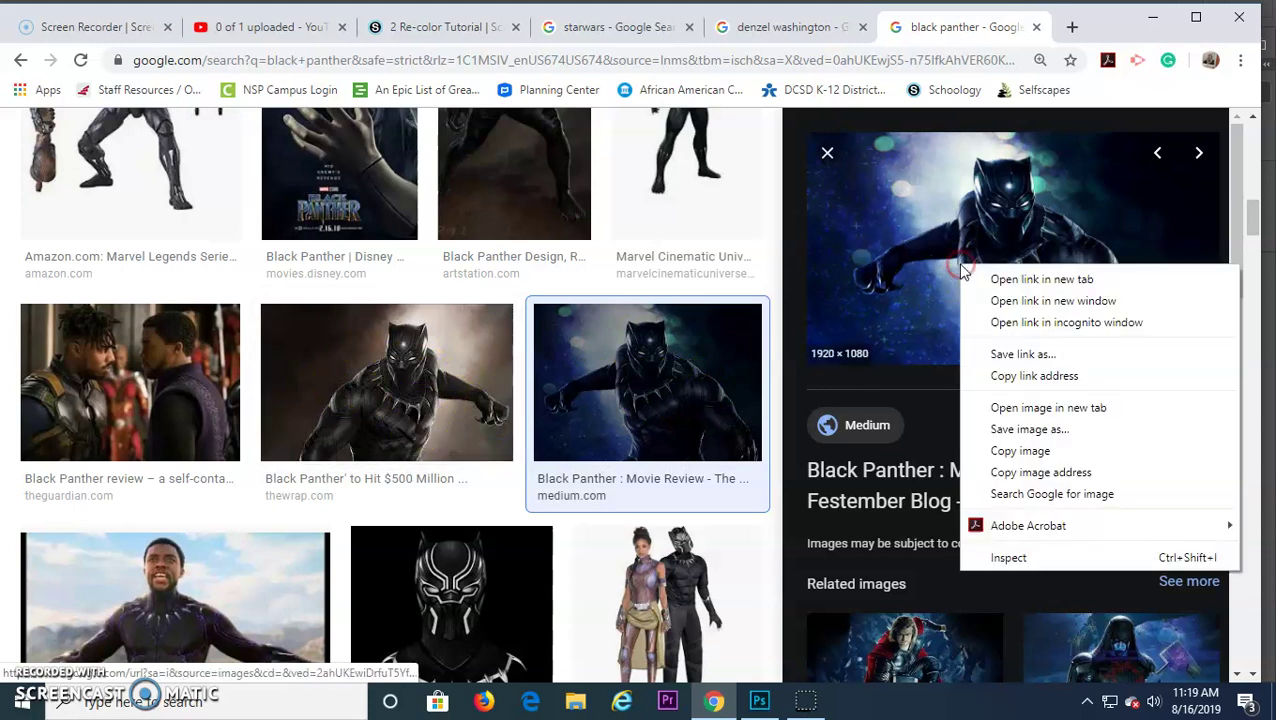
pyautogui.click(1045, 450)
pyautogui.hotkey('alt', 'Tab')
pyautogui.click(612, 254)
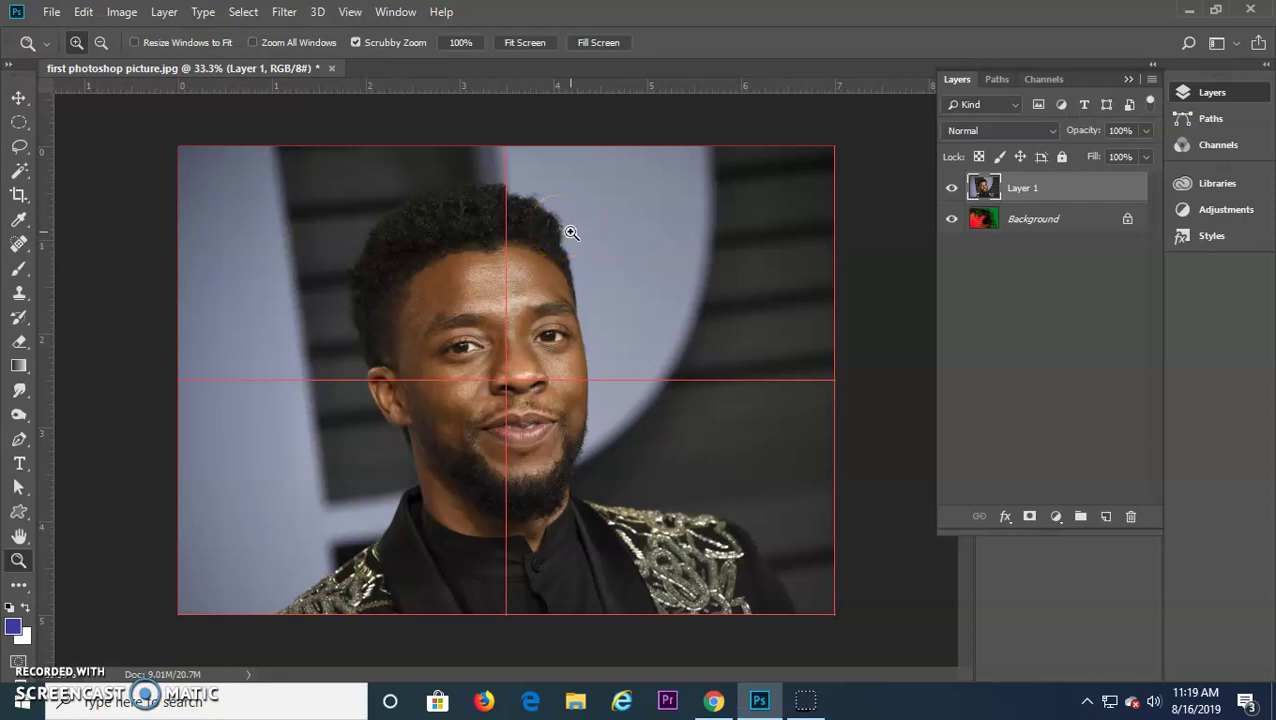
pyautogui.click(83, 12)
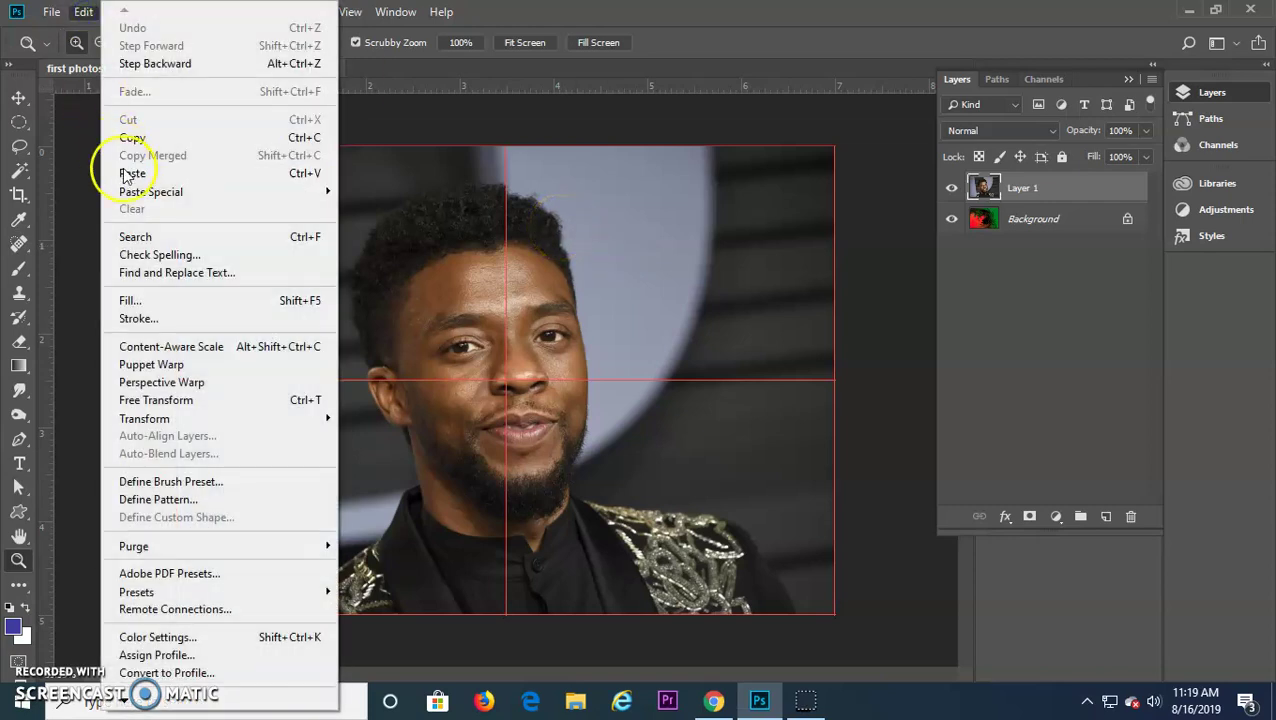
pyautogui.click(313, 177)
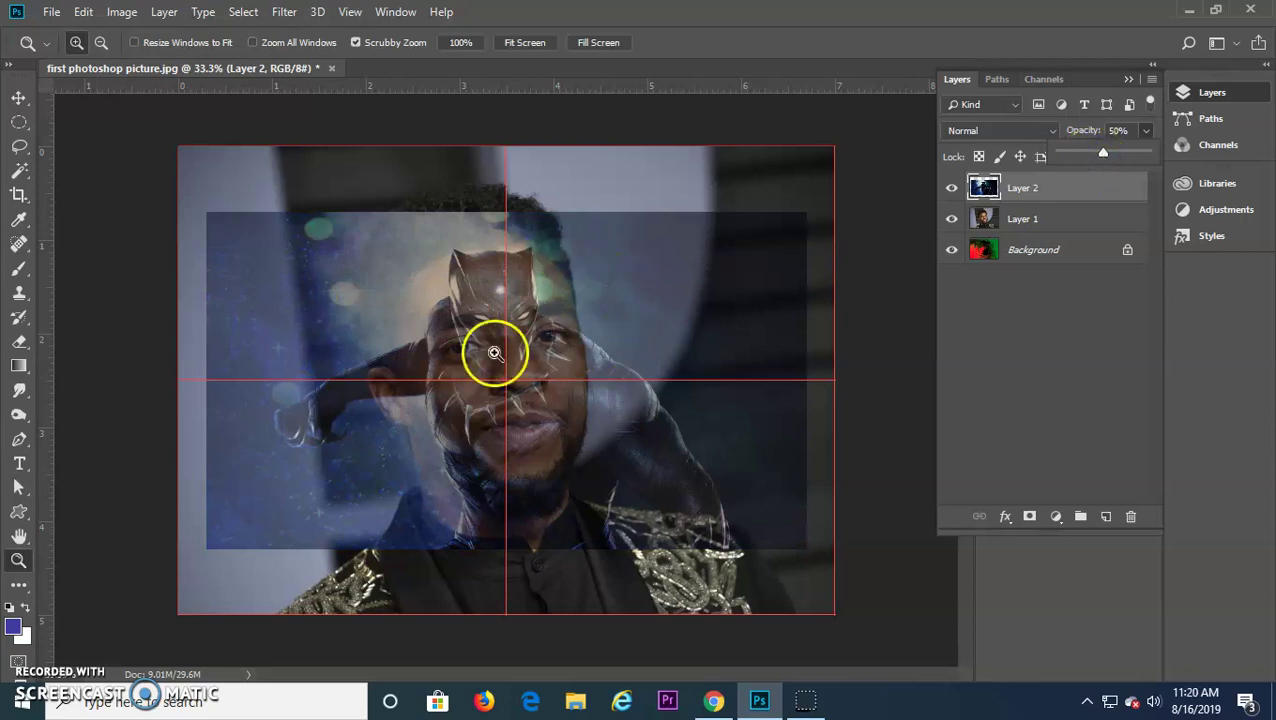
# Step: Move the Black Panther layer upward over the portrait and rotate it to -4.09° with Free Transform
pyautogui.press('v')
pyautogui.moveTo(620, 452); pyautogui.dragTo(630, 408)
pyautogui.hotkey('ctrl', 't')
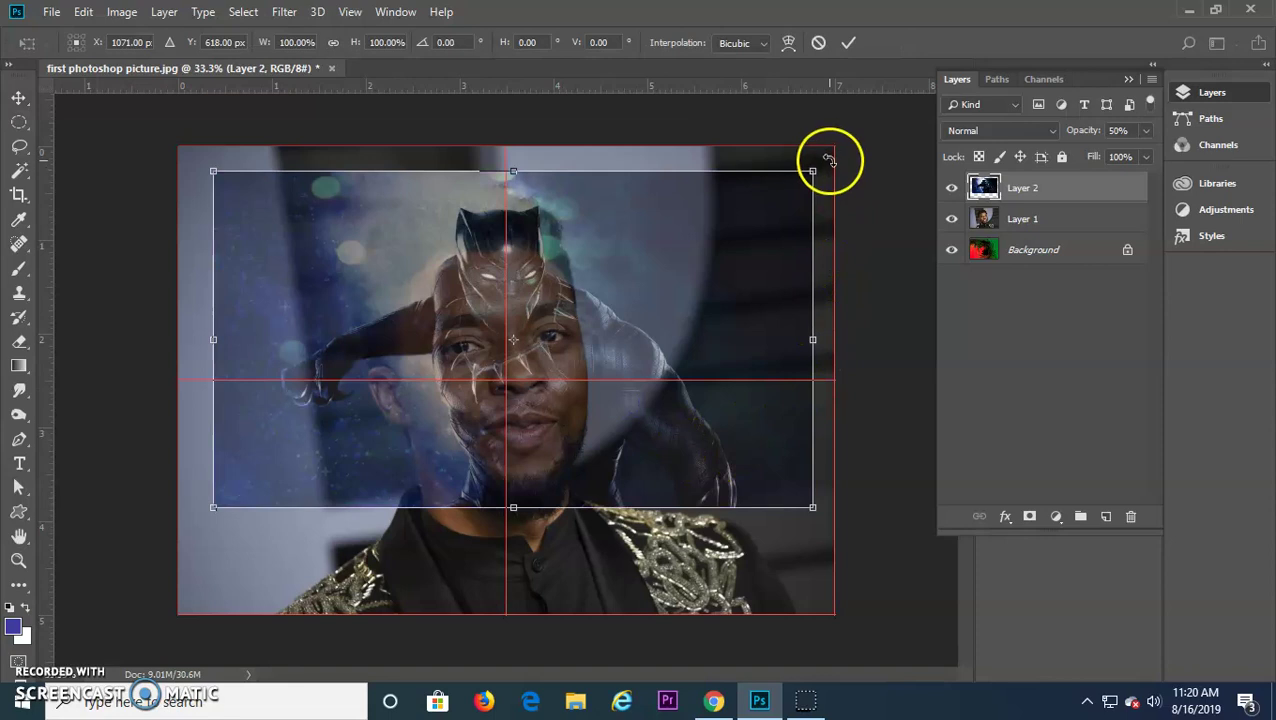
pyautogui.click(83, 12)
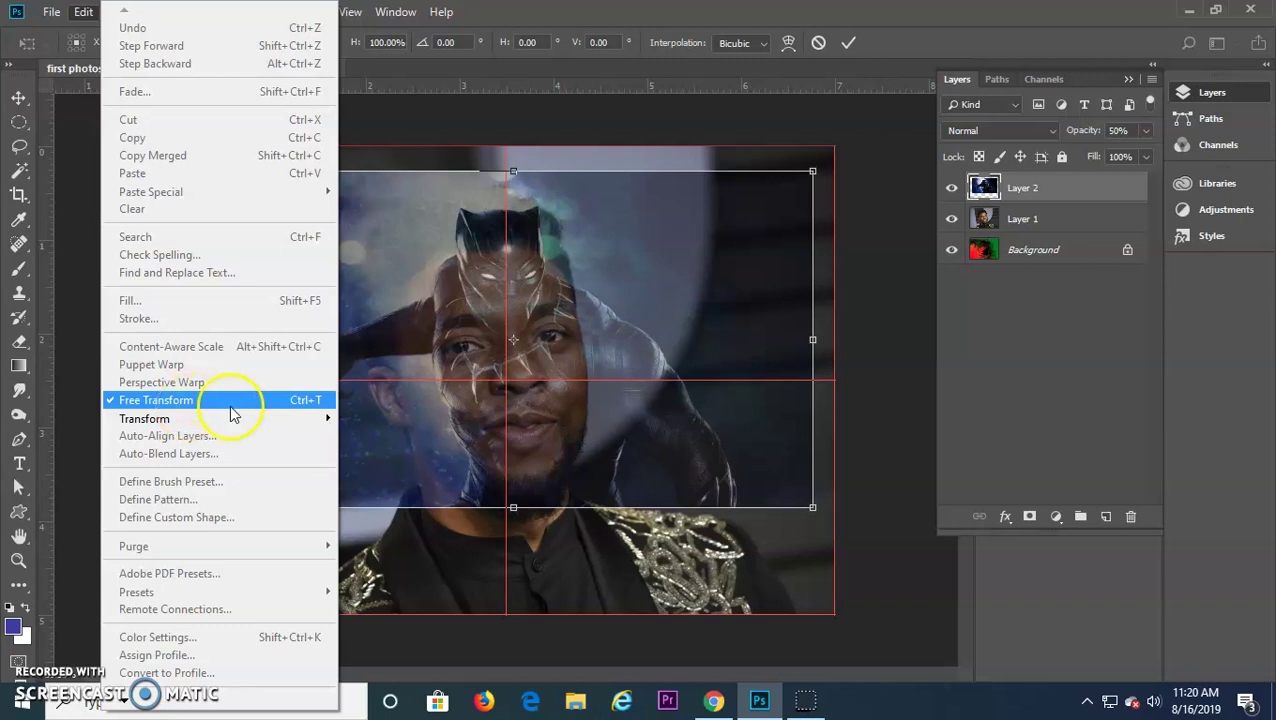
pyautogui.click(293, 399)
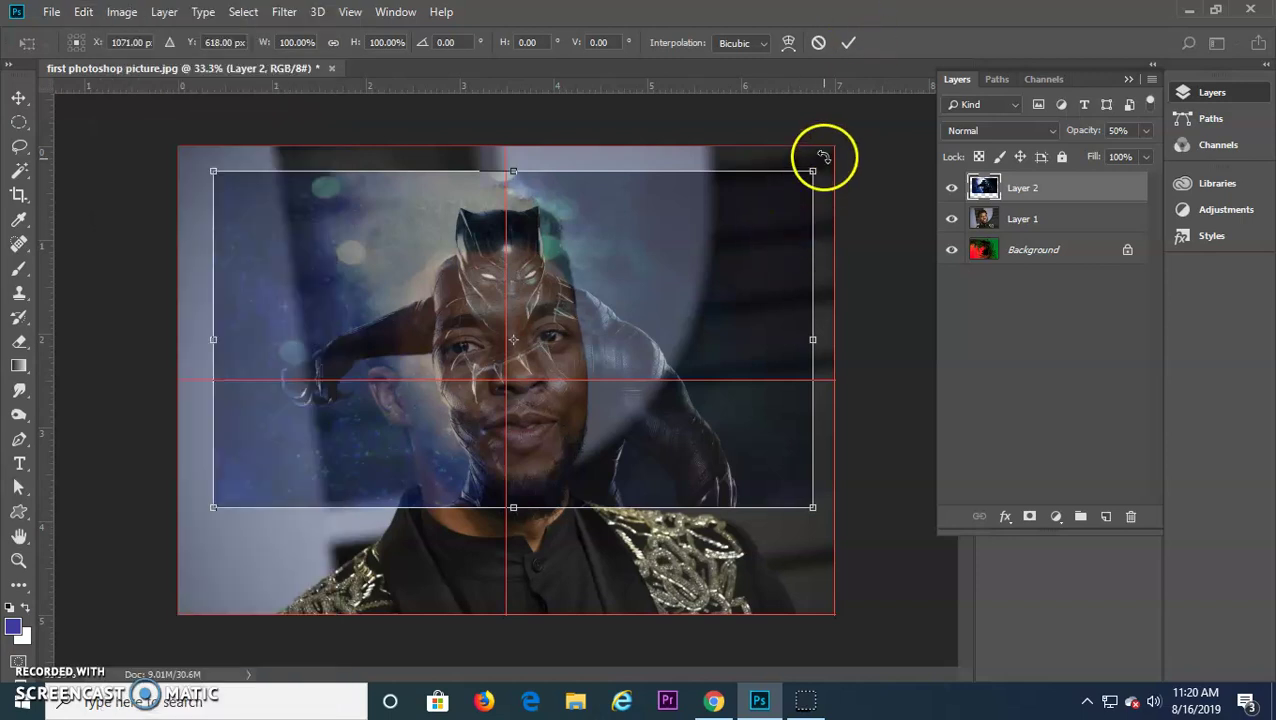
pyautogui.moveTo(820, 160)
pyautogui.mouseDown()
pyautogui.moveTo(726, 108)
pyautogui.moveTo(808, 139)
pyautogui.mouseUp()
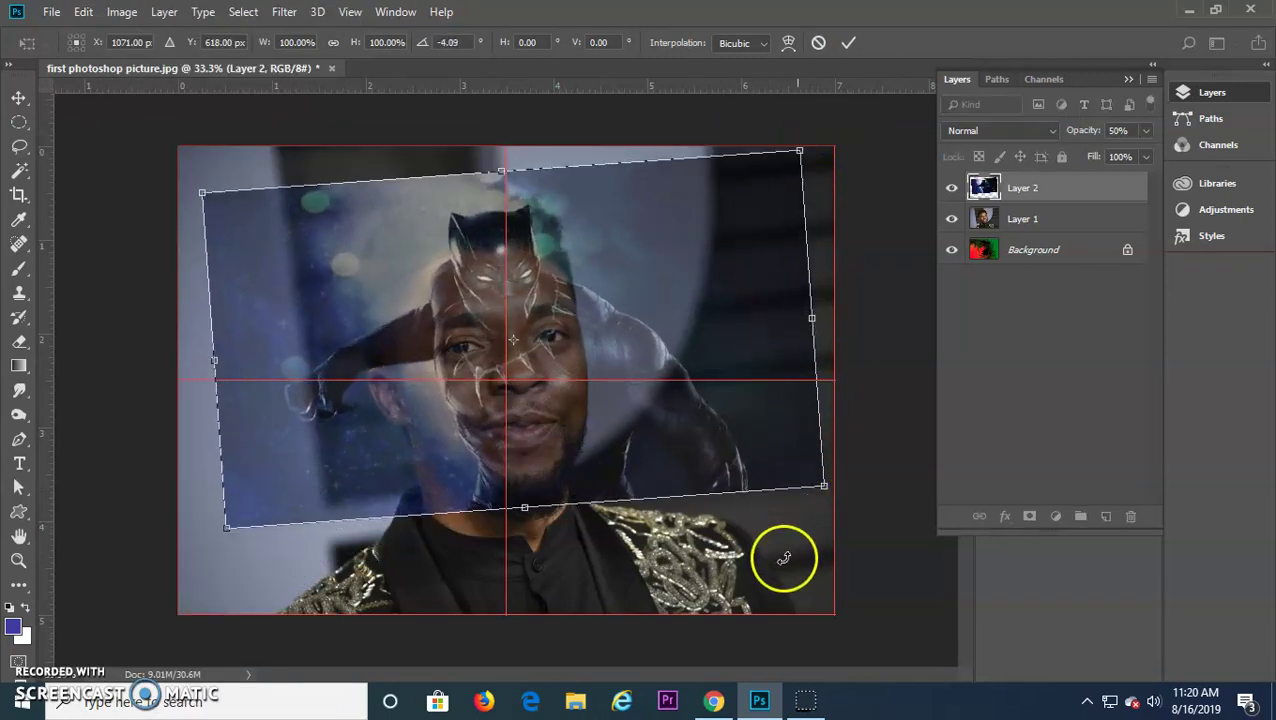
# Step: Enlarge the Black Panther layer proportionally to about 250%, tilt it to -4.61° and position the mask over the portrait's face
pyautogui.moveTo(823, 487); pyautogui.dragTo(1265, 700)
pyautogui.moveTo(666, 260); pyautogui.dragTo(675, 416)
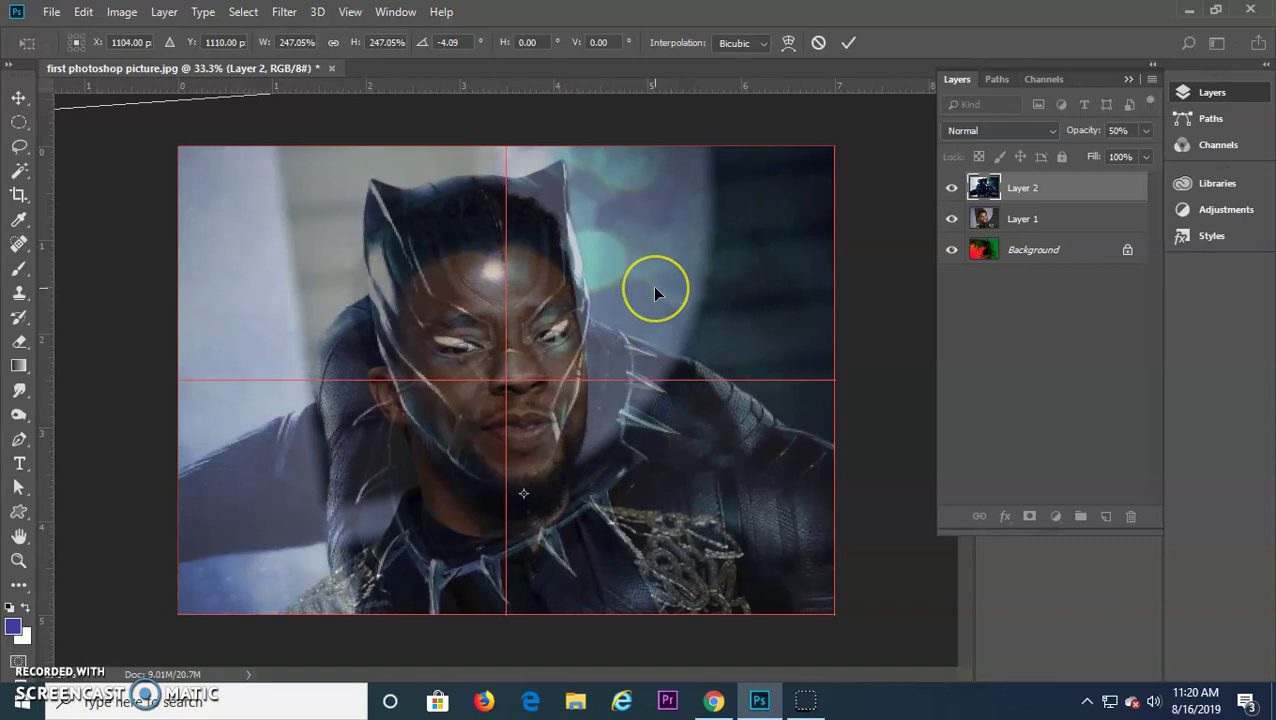
pyautogui.hotkey('ctrl', '-')
pyautogui.hotkey('ctrl', '-')
pyautogui.hotkey('ctrl', '-')
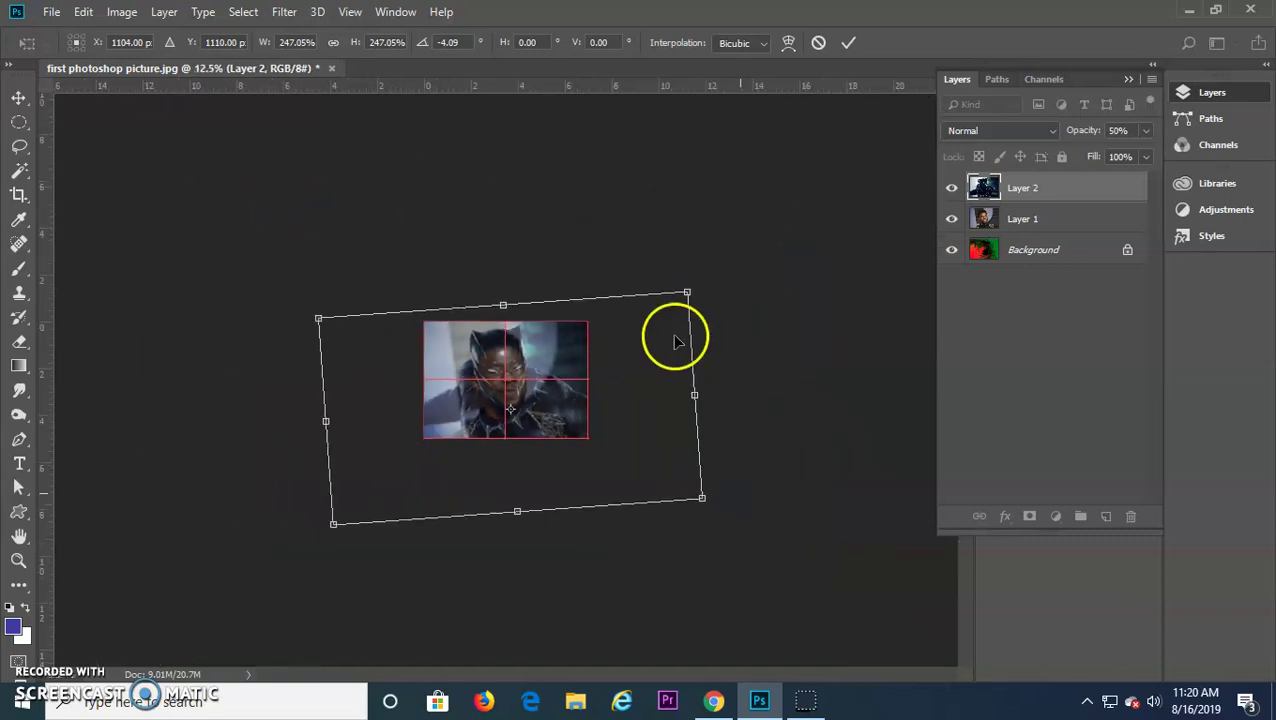
pyautogui.moveTo(701, 496)
pyautogui.mouseDown()
pyautogui.moveTo(716, 513)
pyautogui.moveTo(710, 500)
pyautogui.mouseUp()
pyautogui.moveTo(612, 458)
pyautogui.mouseDown()
pyautogui.moveTo(641, 447)
pyautogui.moveTo(630, 441)
pyautogui.moveTo(612, 464)
pyautogui.mouseUp()
pyautogui.moveTo(707, 507); pyautogui.dragTo(664, 464)
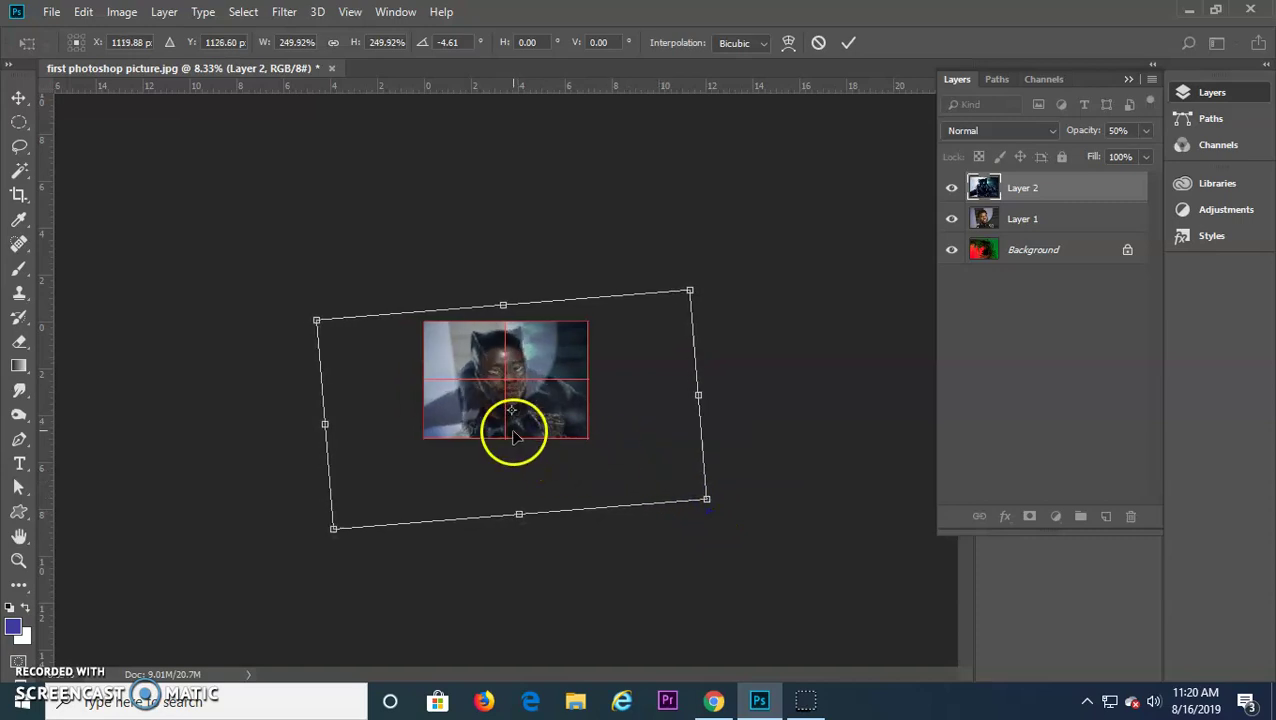
# Step: Fine-tune the Black Panther layer's rotation and nudge it upward until the mask lines up with the face underneath
pyautogui.hotkey('ctrl', '+')
pyautogui.hotkey('ctrl', '+')
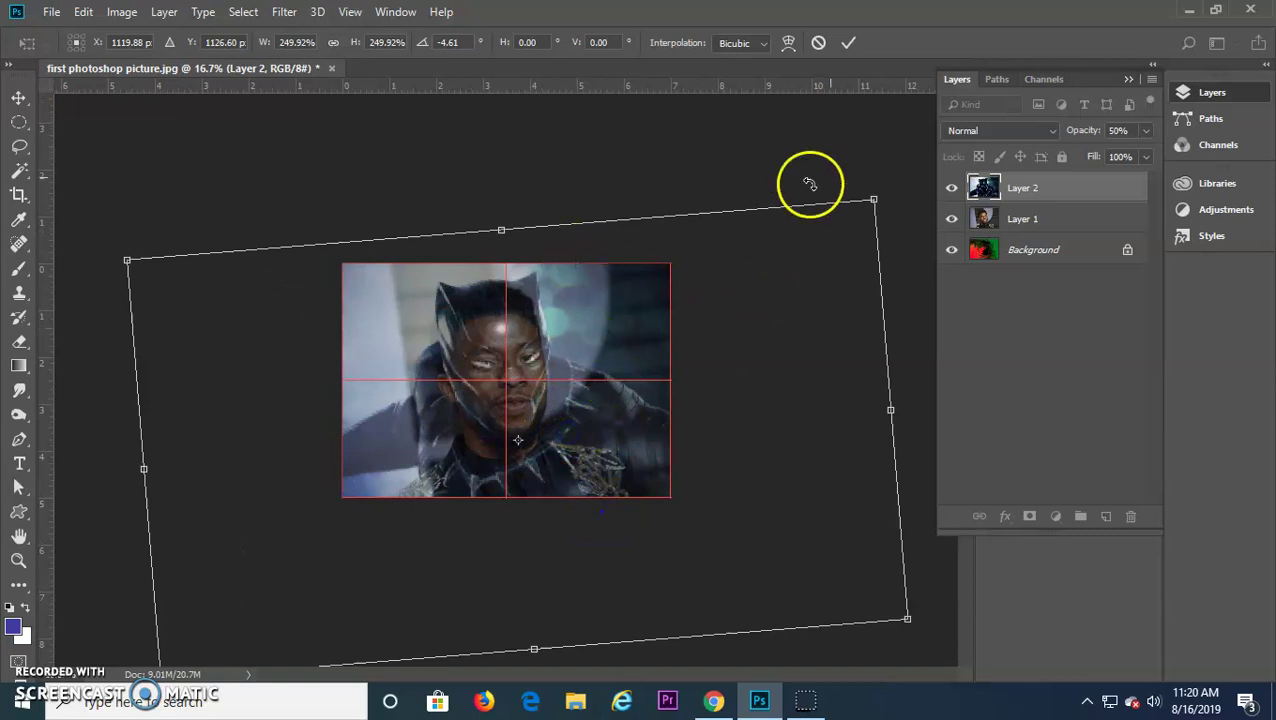
pyautogui.moveTo(880, 190)
pyautogui.mouseDown()
pyautogui.moveTo(867, 183)
pyautogui.moveTo(857, 199)
pyautogui.moveTo(875, 187)
pyautogui.mouseUp()
pyautogui.moveTo(800, 293); pyautogui.dragTo(797, 296)
pyautogui.press('Up')
pyautogui.press('Up')
pyautogui.press('Up')
pyautogui.press('Up')
pyautogui.press('Up')
pyautogui.press('Up')
pyautogui.press('Up')
pyautogui.press('Up')
pyautogui.press('Up')
pyautogui.press('Up')
pyautogui.press('Up')
pyautogui.press('Up')
pyautogui.press('Up')
pyautogui.press('Up')
pyautogui.press('Up')
pyautogui.press('Up')
pyautogui.press('Up')
pyautogui.press('Up')
pyautogui.press('Up')
pyautogui.press('Up')
pyautogui.press('Up')
pyautogui.press('Up')
pyautogui.press('Up')
pyautogui.press('Up')
pyautogui.press('Up')
pyautogui.press('Up')
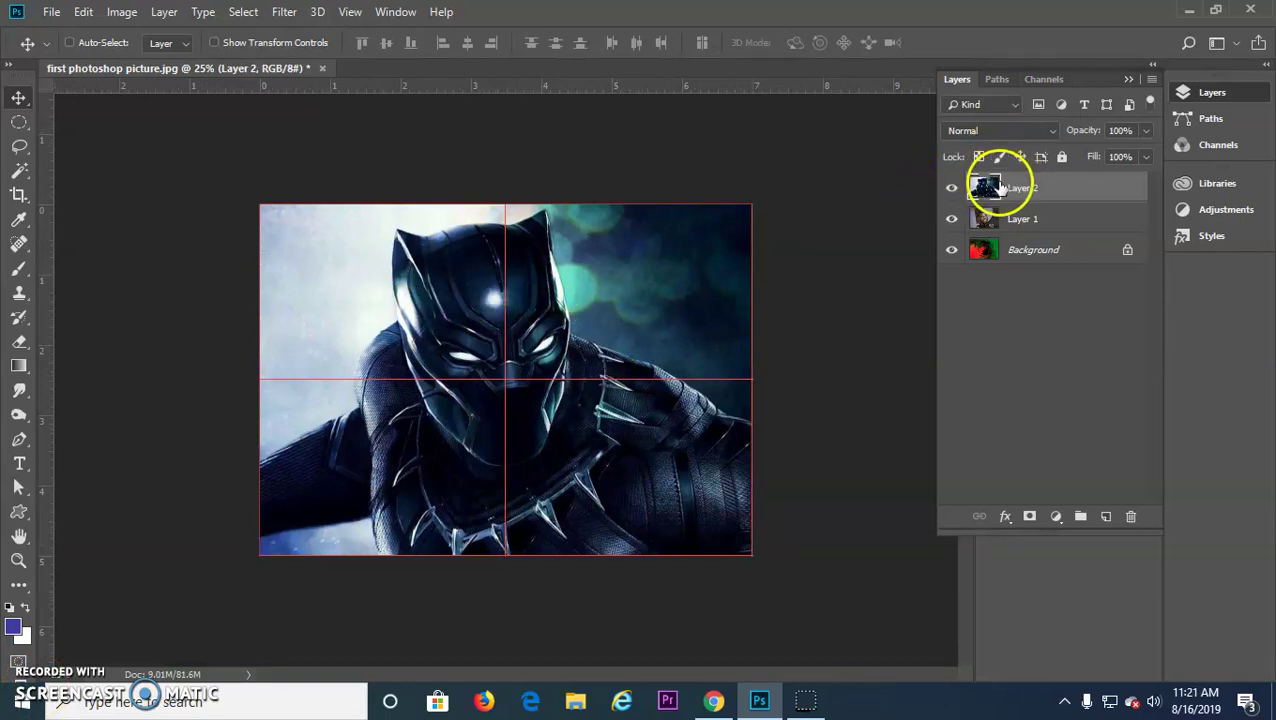
# Step: Toggle the Black Panther layer's visibility to check its alignment with the portrait, leaving the layer shown
pyautogui.click(951, 188)
pyautogui.click(951, 188)
pyautogui.click(951, 188)
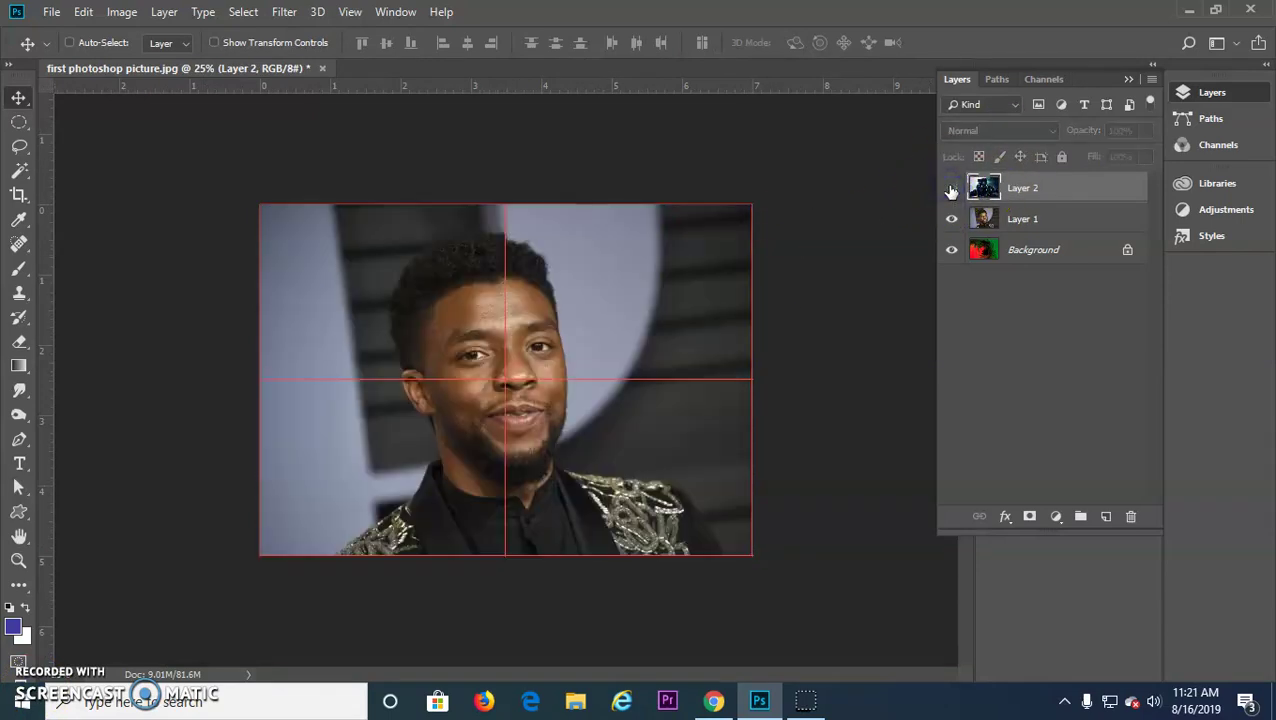
pyautogui.click(951, 188)
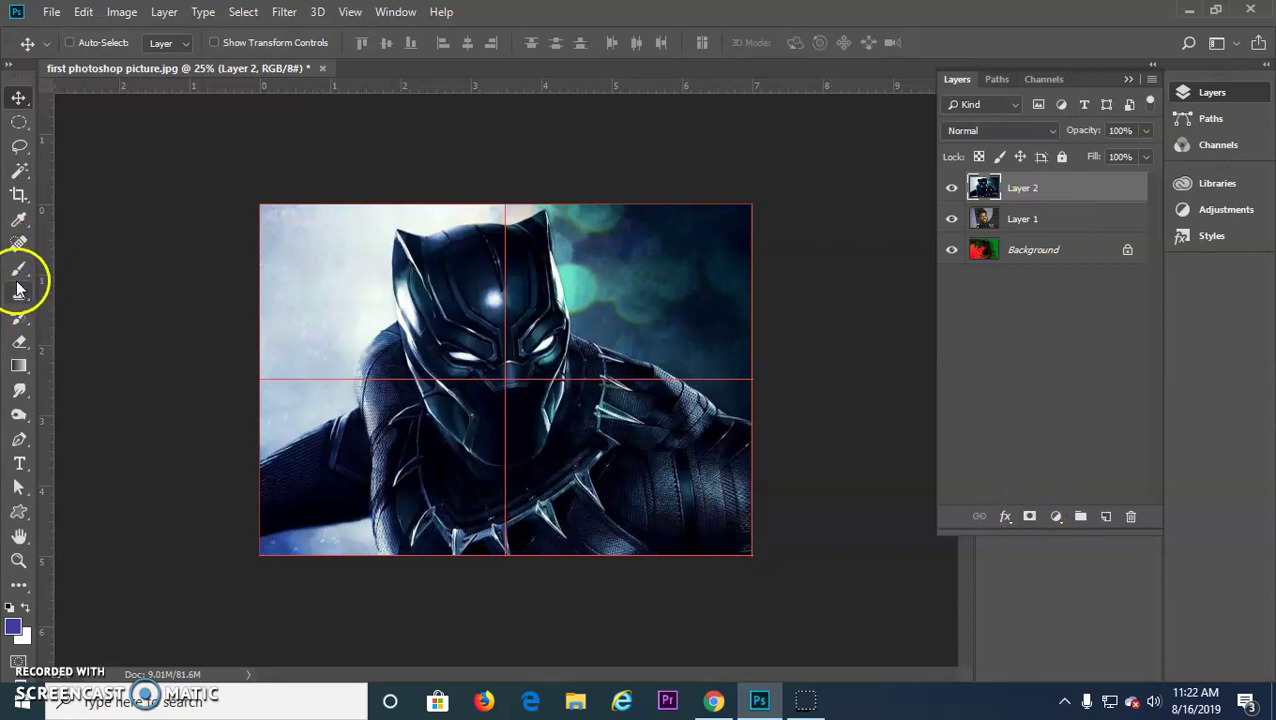
# Step: Try erasing a strip of the Black Panther layer over the half of the face at 400 px, and undo the stroke
pyautogui.click(19, 341)
pyautogui.click(82, 343)
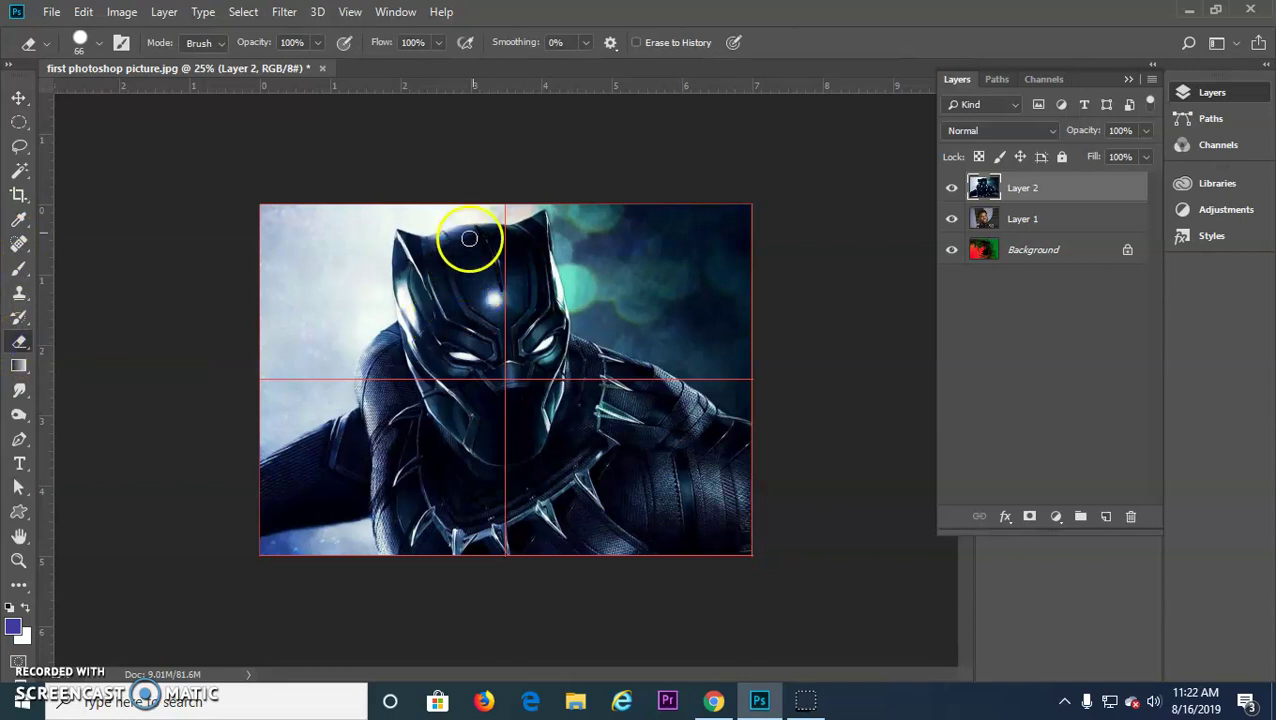
pyautogui.press(']')
pyautogui.press(']')
pyautogui.press(']')
pyautogui.press(']')
pyautogui.press(']')
pyautogui.press(']')
pyautogui.press(']')
pyautogui.press(']')
pyautogui.press(']')
pyautogui.press(']')
pyautogui.moveTo(413, 222); pyautogui.dragTo(495, 515)
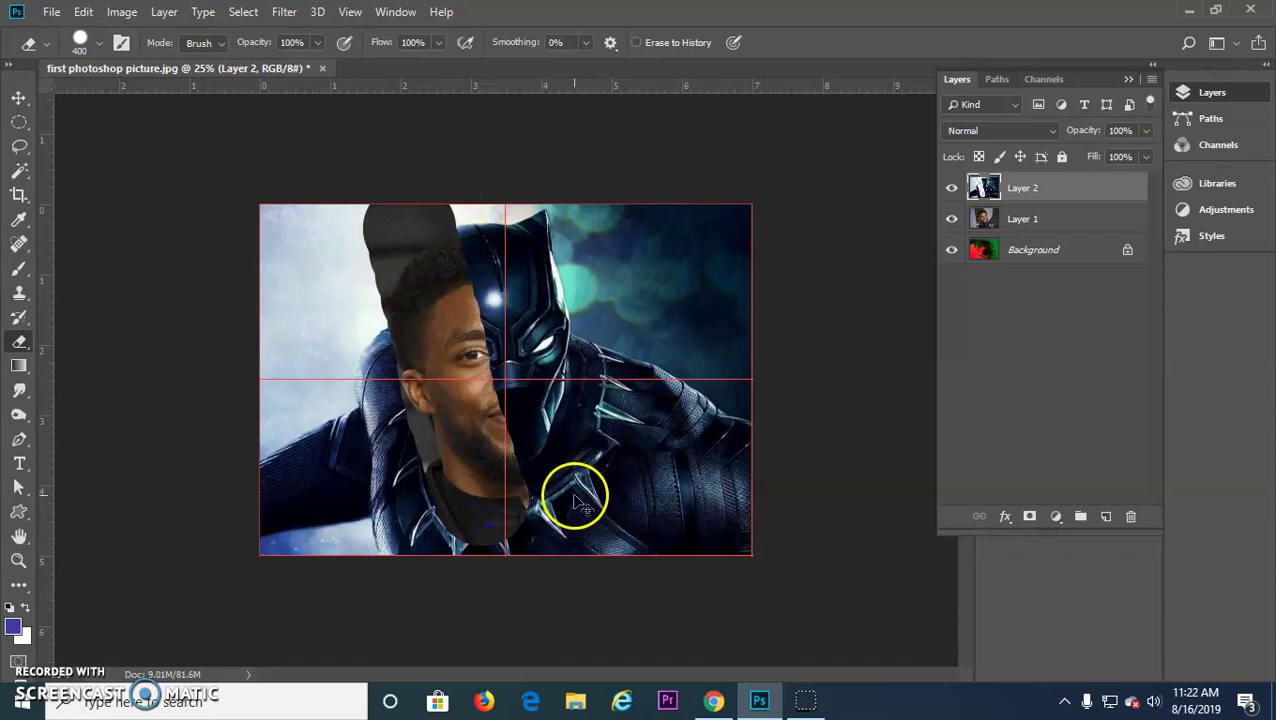
pyautogui.hotkey('ctrl', 'z')
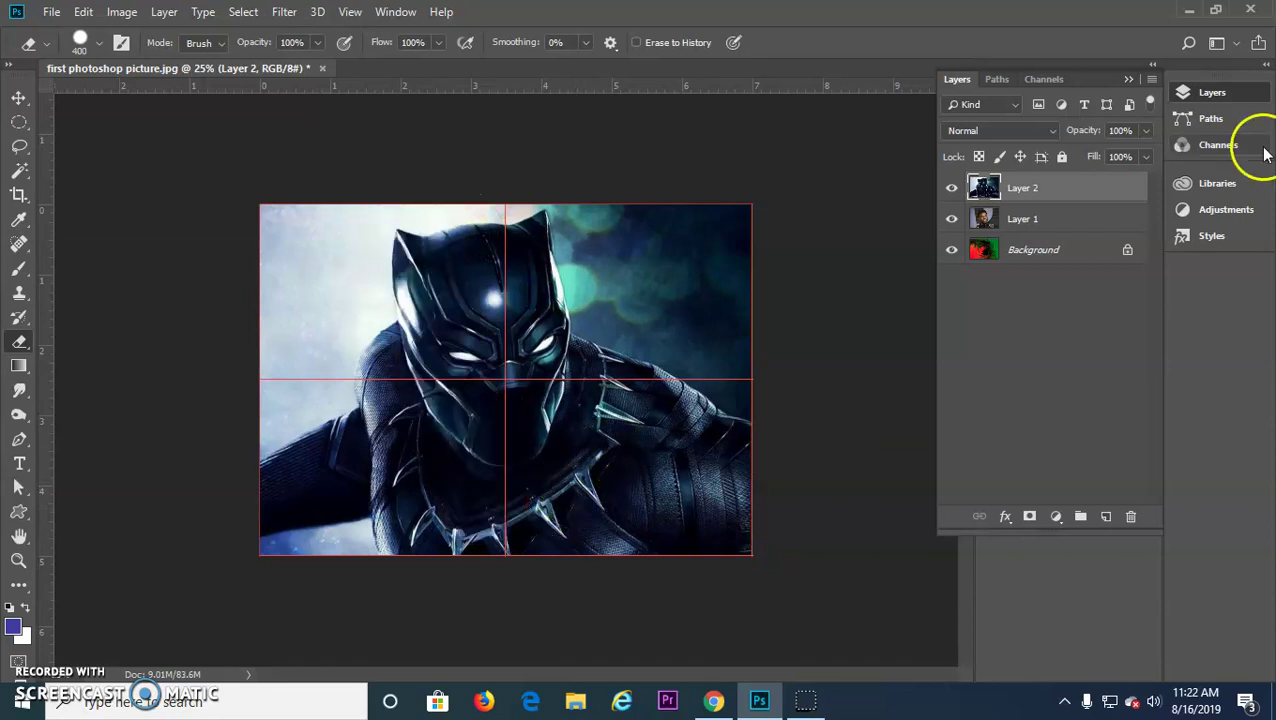
# Step: Add a layer mask to the Black Panther layer and paint black on its left half with the 401 px Dry Brush
pyautogui.click(1030, 517)
pyautogui.click(1030, 190)
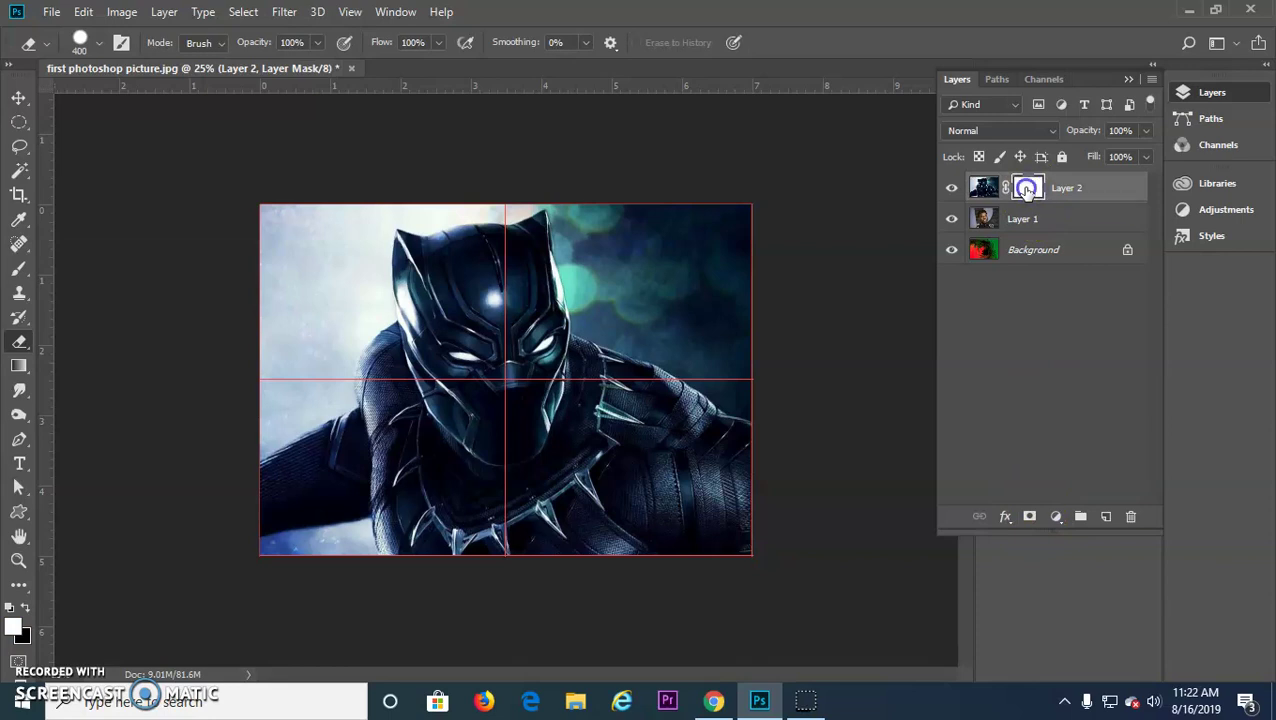
pyautogui.click(18, 268)
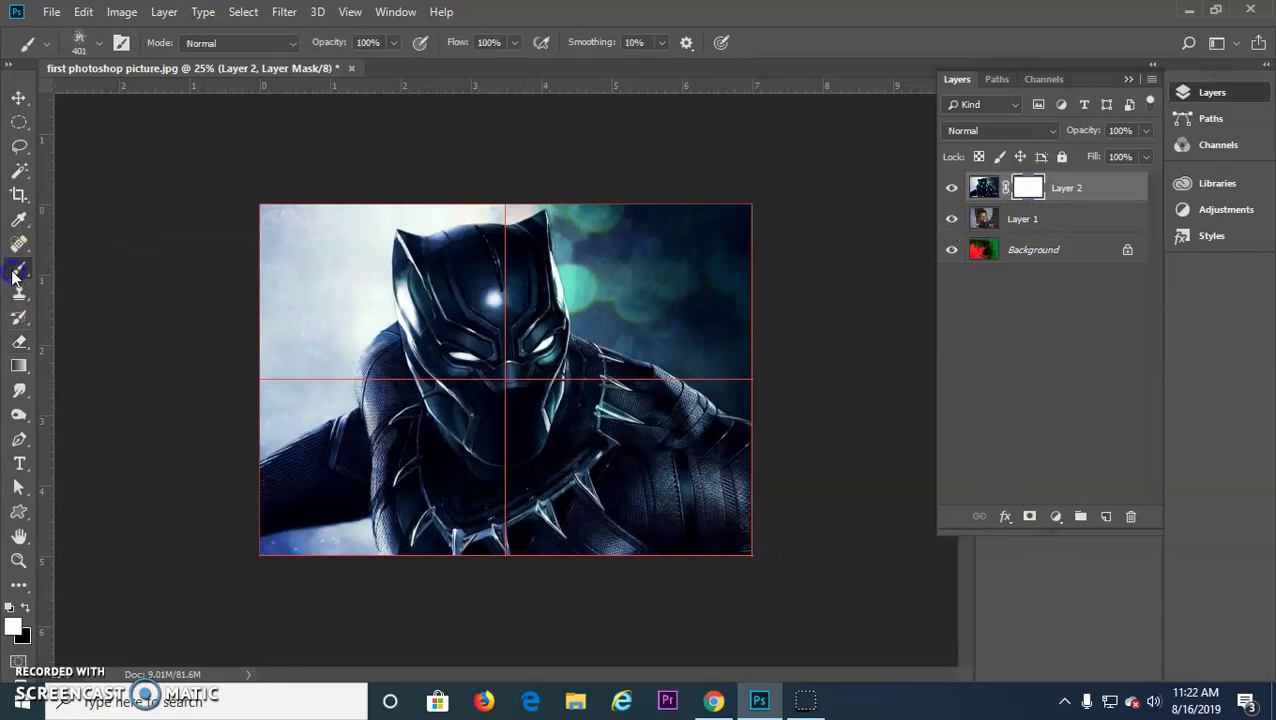
pyautogui.click(26, 607)
pyautogui.moveTo(483, 337)
pyautogui.mouseDown()
pyautogui.moveTo(421, 248)
pyautogui.moveTo(430, 380)
pyautogui.moveTo(399, 199)
pyautogui.moveTo(484, 487)
pyautogui.moveTo(440, 430)
pyautogui.moveTo(340, 370)
pyautogui.moveTo(285, 250)
pyautogui.mouseUp()
pyautogui.click(79, 44)
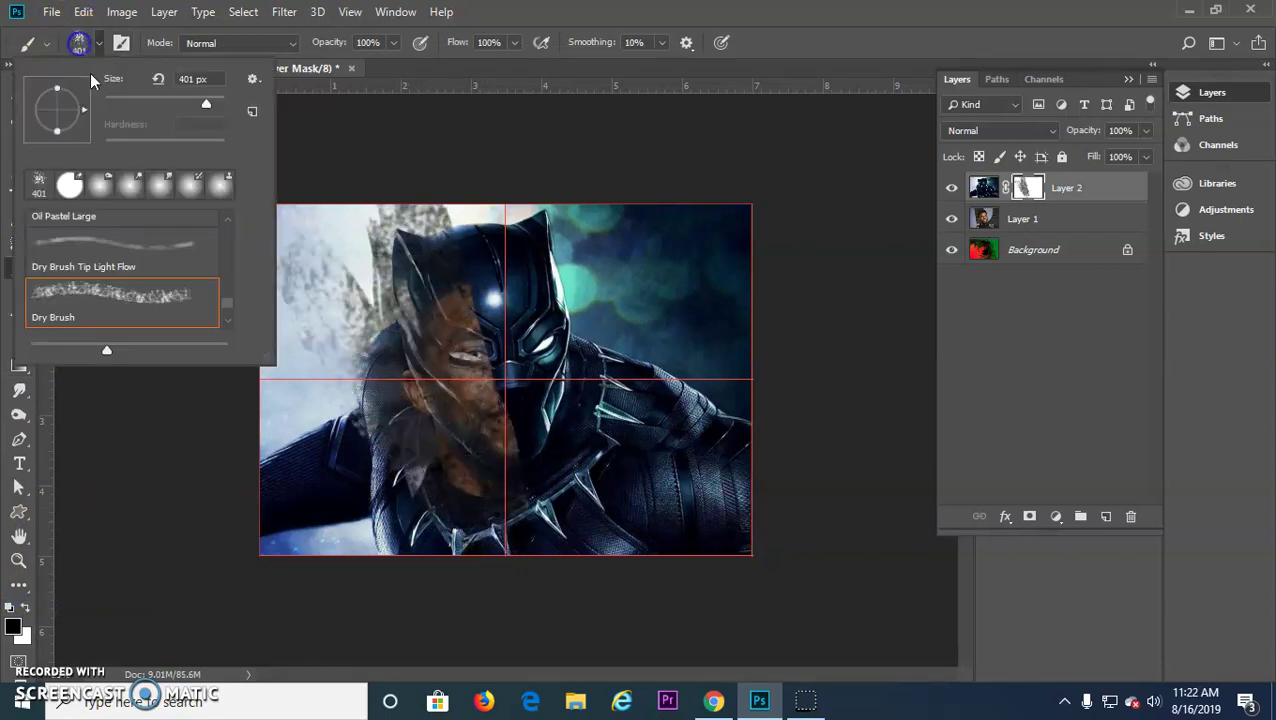
pyautogui.press('o')
pyautogui.click(107, 194)
pyautogui.click(146, 101)
pyautogui.click(416, 395)
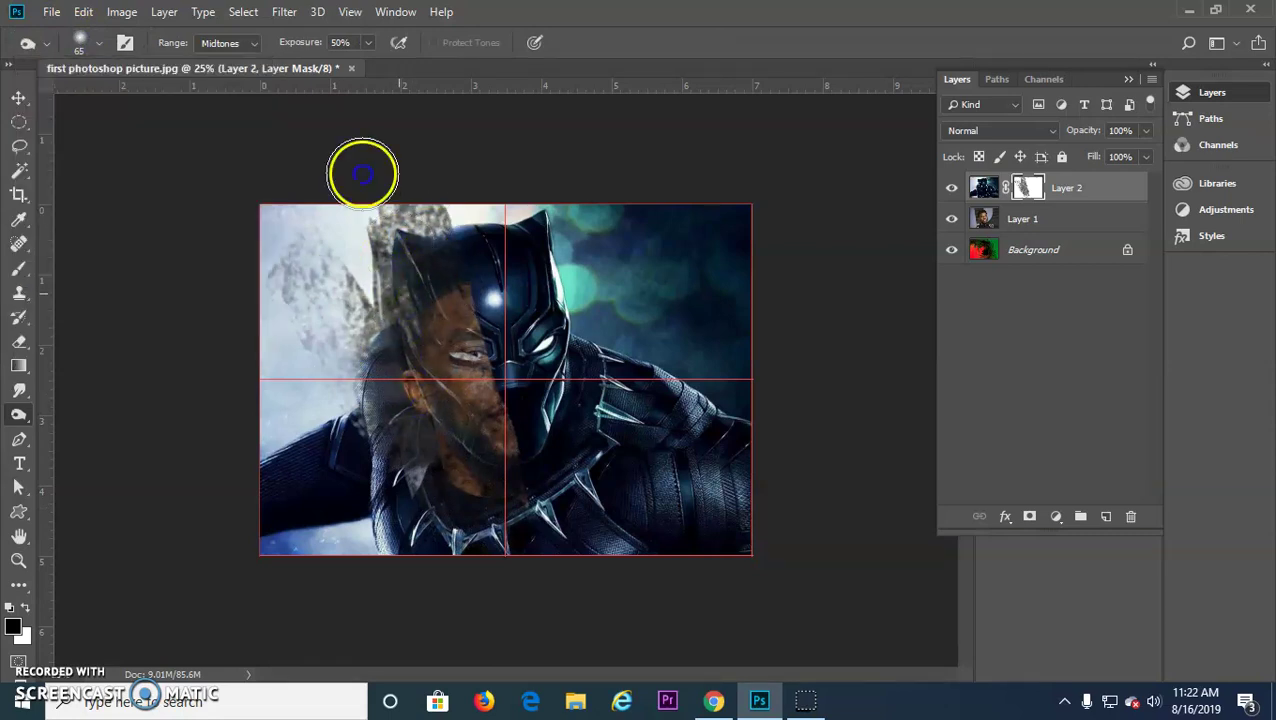
pyautogui.click(344, 330)
# Step: Paint the left half of the layer mask black with the Soft Round brush at 401 px to uncover the portrait
pyautogui.click(16, 267)
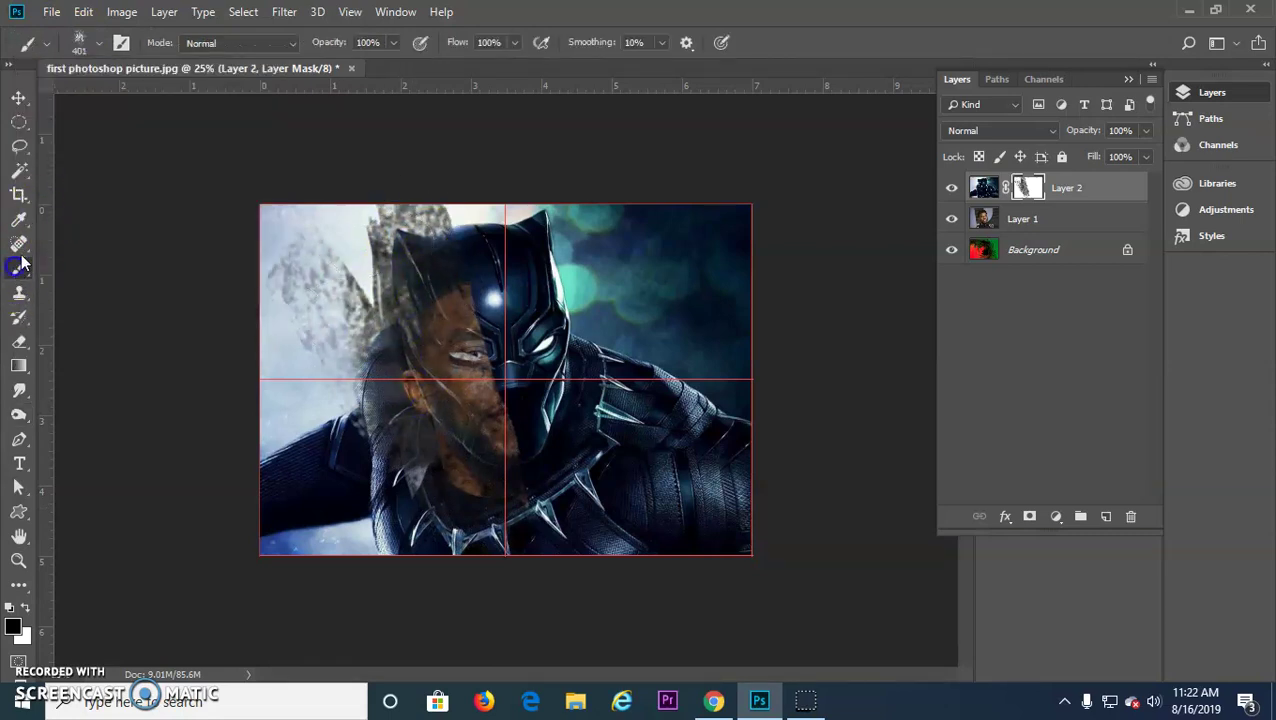
pyautogui.click(72, 42)
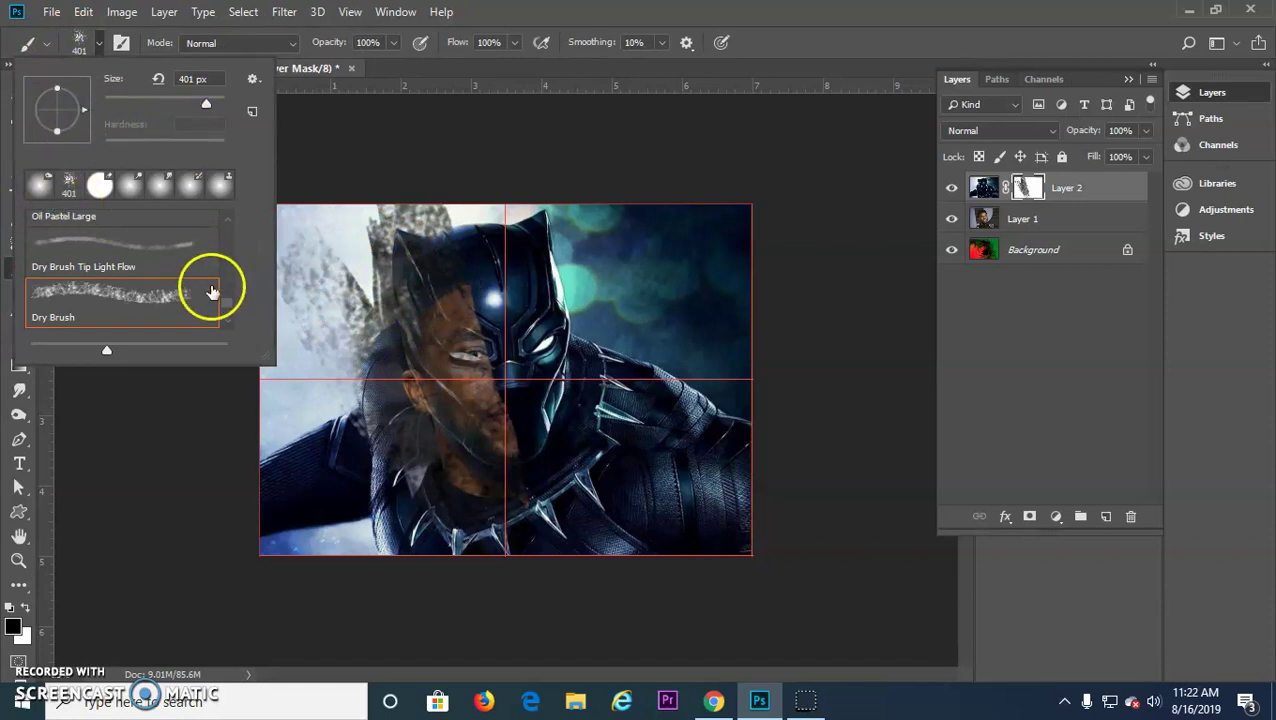
pyautogui.moveTo(229, 300); pyautogui.dragTo(222, 208)
pyautogui.click(140, 245)
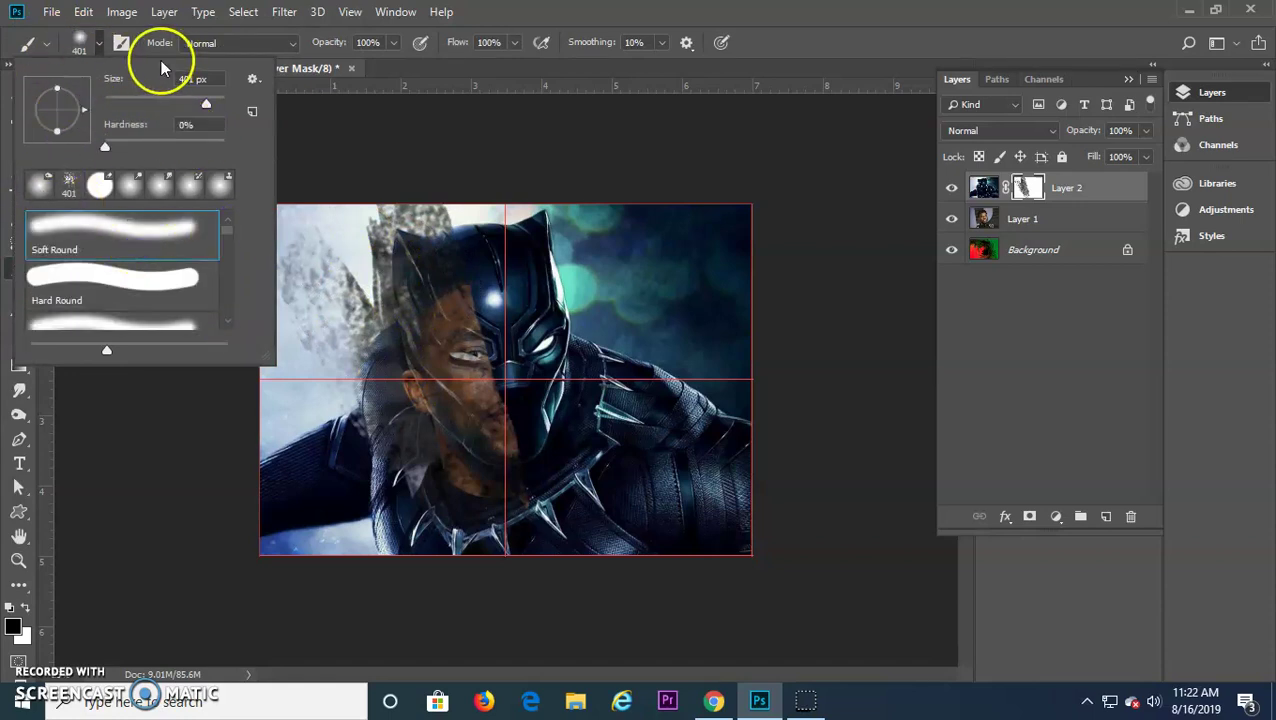
pyautogui.moveTo(356, 218)
pyautogui.mouseDown()
pyautogui.moveTo(380, 395)
pyautogui.moveTo(388, 229)
pyautogui.moveTo(401, 216)
pyautogui.moveTo(445, 407)
pyautogui.moveTo(484, 501)
pyautogui.moveTo(455, 494)
pyautogui.moveTo(431, 442)
pyautogui.moveTo(397, 488)
pyautogui.moveTo(374, 475)
pyautogui.moveTo(228, 560)
pyautogui.moveTo(199, 538)
pyautogui.moveTo(259, 396)
pyautogui.moveTo(260, 247)
pyautogui.moveTo(300, 200)
pyautogui.mouseUp()
pyautogui.moveTo(412, 151)
pyautogui.mouseDown()
pyautogui.moveTo(378, 205)
pyautogui.moveTo(426, 181)
pyautogui.moveTo(405, 200)
pyautogui.moveTo(409, 215)
pyautogui.moveTo(391, 216)
pyautogui.moveTo(385, 200)
pyautogui.moveTo(410, 208)
pyautogui.moveTo(402, 236)
pyautogui.moveTo(439, 276)
pyautogui.moveTo(431, 312)
pyautogui.moveTo(449, 381)
pyautogui.moveTo(470, 396)
pyautogui.moveTo(459, 418)
pyautogui.moveTo(482, 498)
pyautogui.moveTo(482, 486)
pyautogui.moveTo(505, 559)
pyautogui.moveTo(546, 578)
pyautogui.moveTo(538, 624)
pyautogui.moveTo(655, 627)
pyautogui.mouseUp()
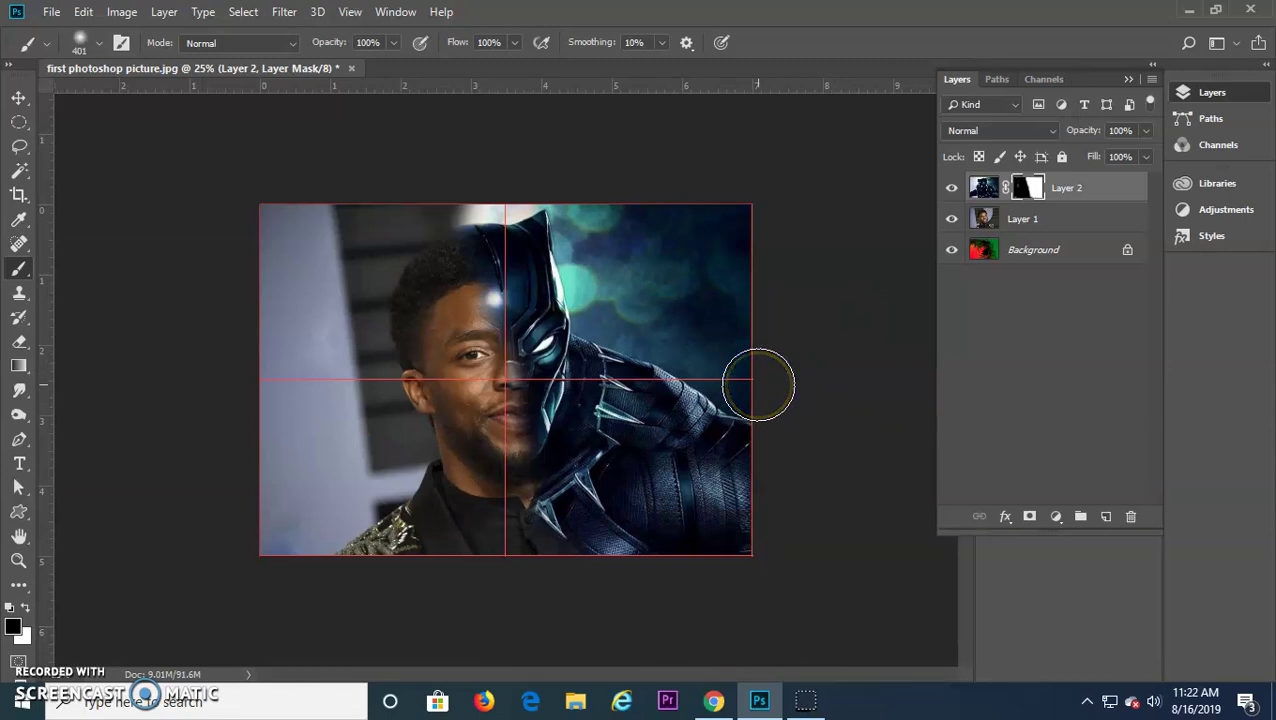
# Step: Nudge the Black Panther layer slightly down and left so its half of the mask lines up with the portrait's face
pyautogui.click(978, 188)
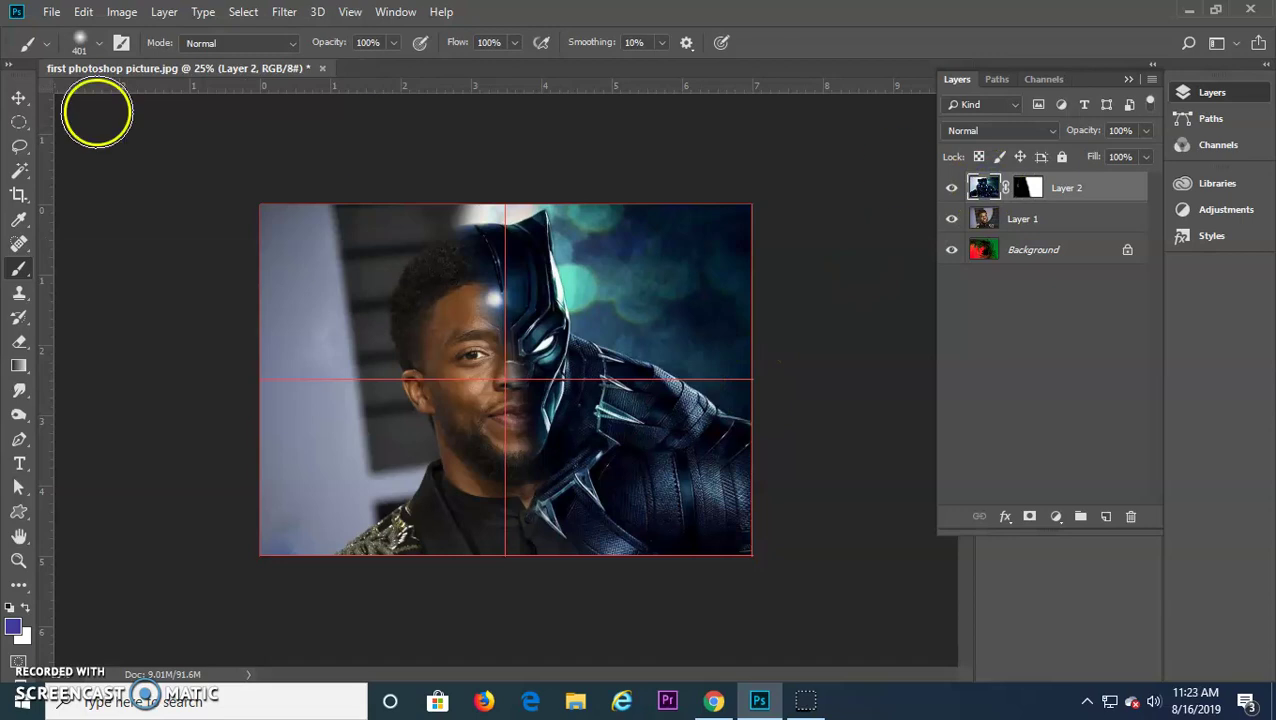
pyautogui.click(18, 98)
pyautogui.press('Down')
pyautogui.press('Down')
pyautogui.press('Down')
pyautogui.press('Down')
pyautogui.press('Down')
pyautogui.press('Down')
pyautogui.press('Down')
pyautogui.press('Down')
pyautogui.press('Down')
pyautogui.press('Down')
pyautogui.press('Down')
pyautogui.press('Down')
pyautogui.press('Down')
pyautogui.press('Down')
pyautogui.press('Left')
pyautogui.press('Left')
pyautogui.press('Left')
pyautogui.press('Left')
pyautogui.press('Left')
pyautogui.press('Left')
pyautogui.press('Left')
pyautogui.press('Left')
pyautogui.press('Left')
pyautogui.press('Left')
pyautogui.press('Down')
pyautogui.press('Down')
pyautogui.press('Down')
pyautogui.press('Down')
pyautogui.press('Down')
pyautogui.press('Down')
pyautogui.press('Down')
pyautogui.press('Down')
pyautogui.press('Down')
pyautogui.press('Down')
pyautogui.press('Down')
pyautogui.press('Down')
pyautogui.press('Down')
pyautogui.press('Down')
pyautogui.press('Up')
pyautogui.press('Up')
pyautogui.press('Up')
pyautogui.press('Up')
pyautogui.press('Up')
pyautogui.press('Up')
pyautogui.press('Down')
pyautogui.press('Down')
pyautogui.press('Down')
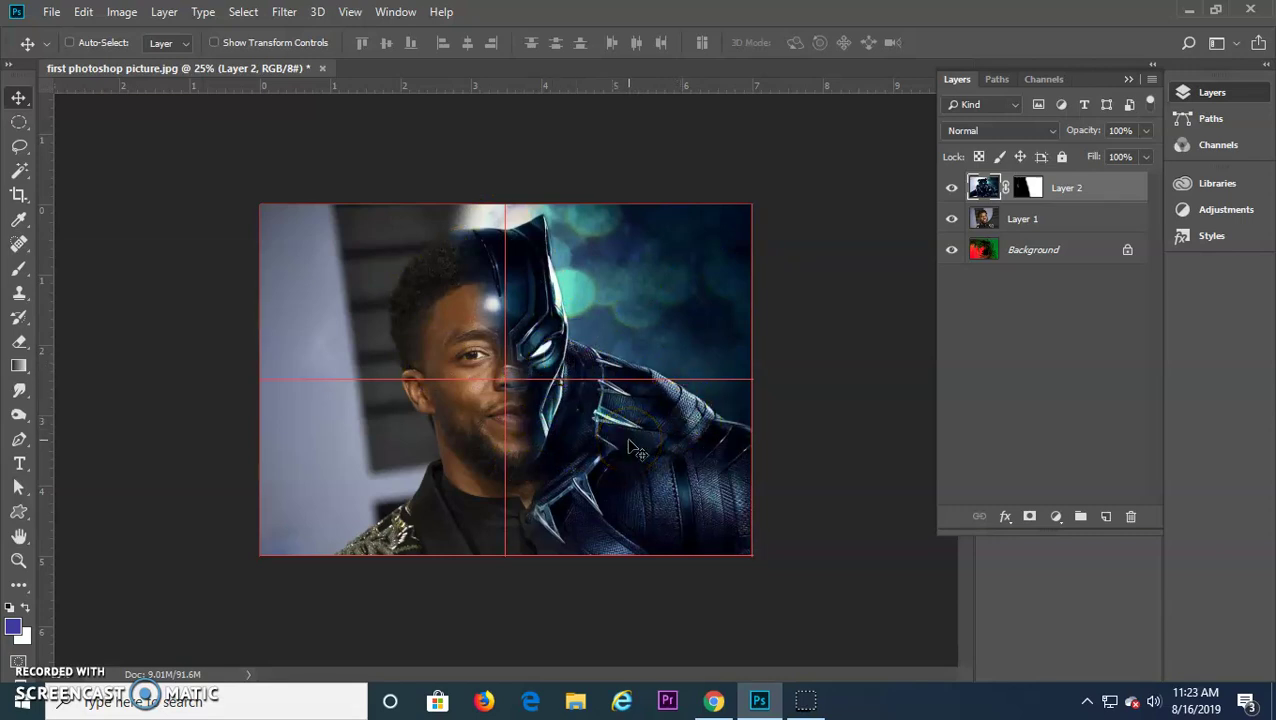
# Step: Warp the Black Panther's face and stretch both ears into long horns using Liquify with a size 250 brush
pyautogui.click(983, 193)
pyautogui.click(290, 12)
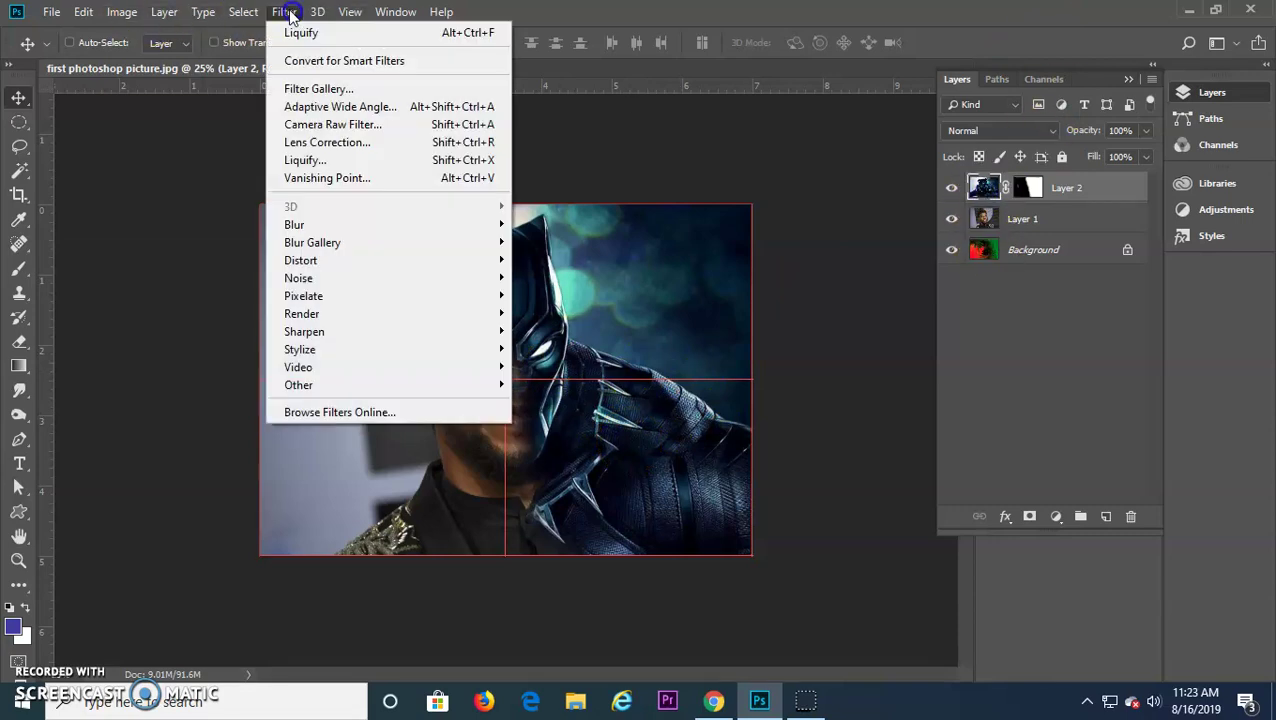
pyautogui.click(343, 160)
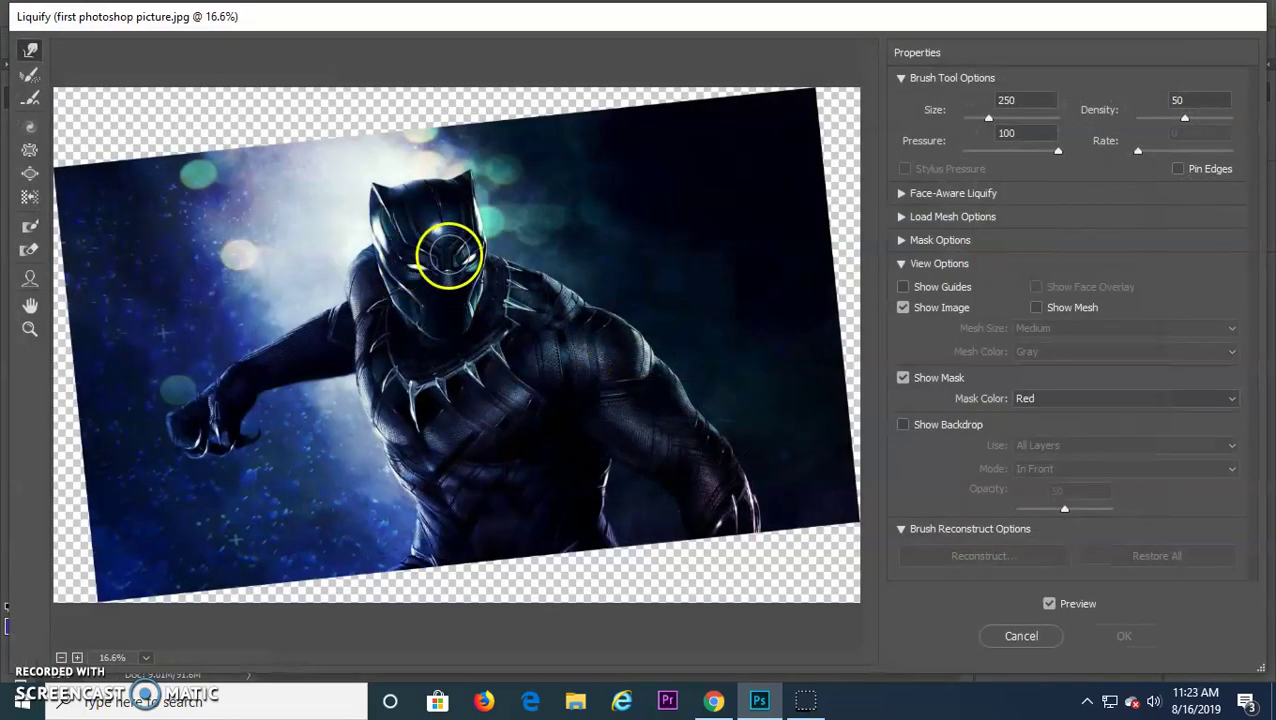
pyautogui.moveTo(466, 261); pyautogui.dragTo(461, 289)
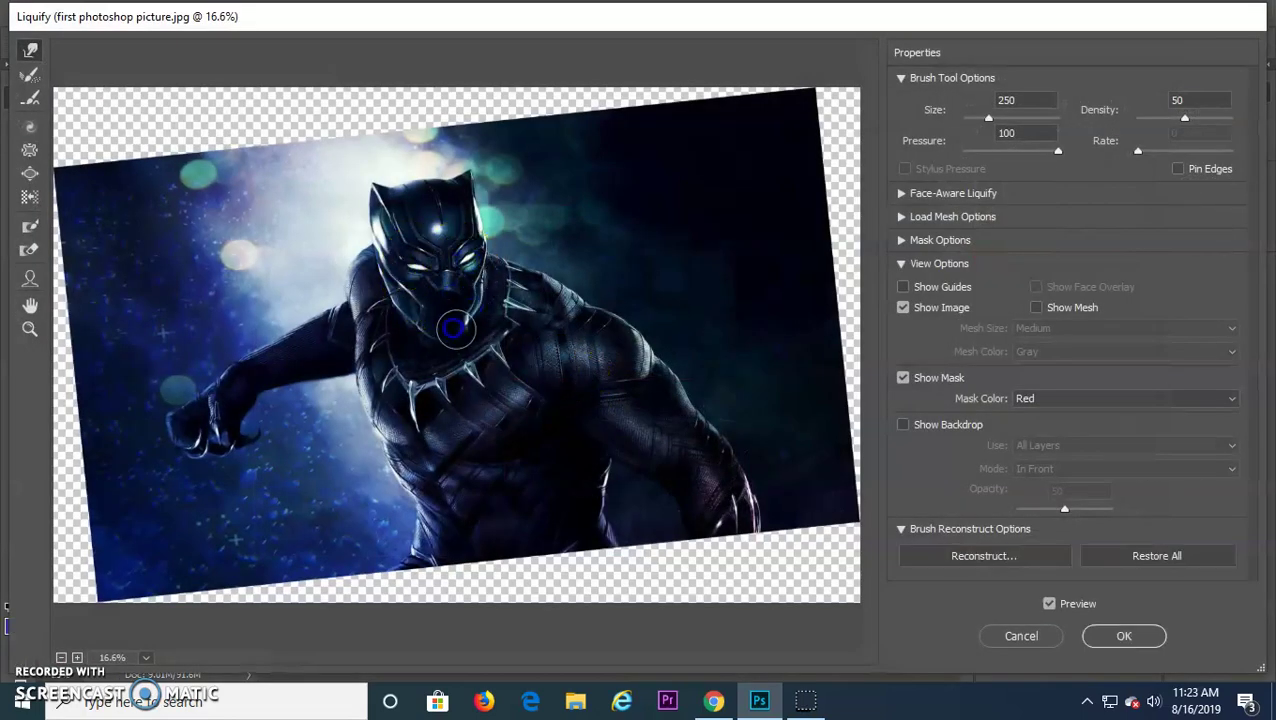
pyautogui.moveTo(455, 172)
pyautogui.mouseDown()
pyautogui.moveTo(488, 148)
pyautogui.moveTo(473, 112)
pyautogui.moveTo(478, 170)
pyautogui.moveTo(498, 127)
pyautogui.moveTo(450, 105)
pyautogui.mouseUp()
pyautogui.click(385, 203)
pyautogui.moveTo(385, 203); pyautogui.dragTo(336, 177)
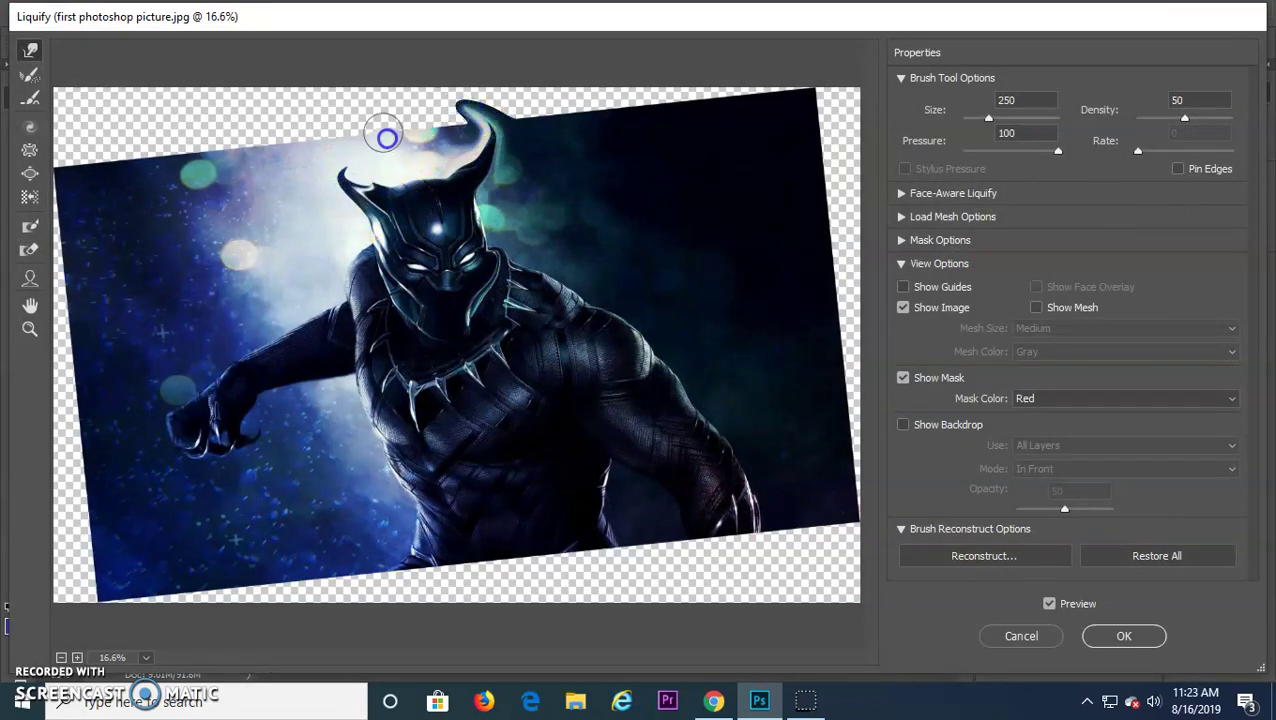
pyautogui.click(1124, 636)
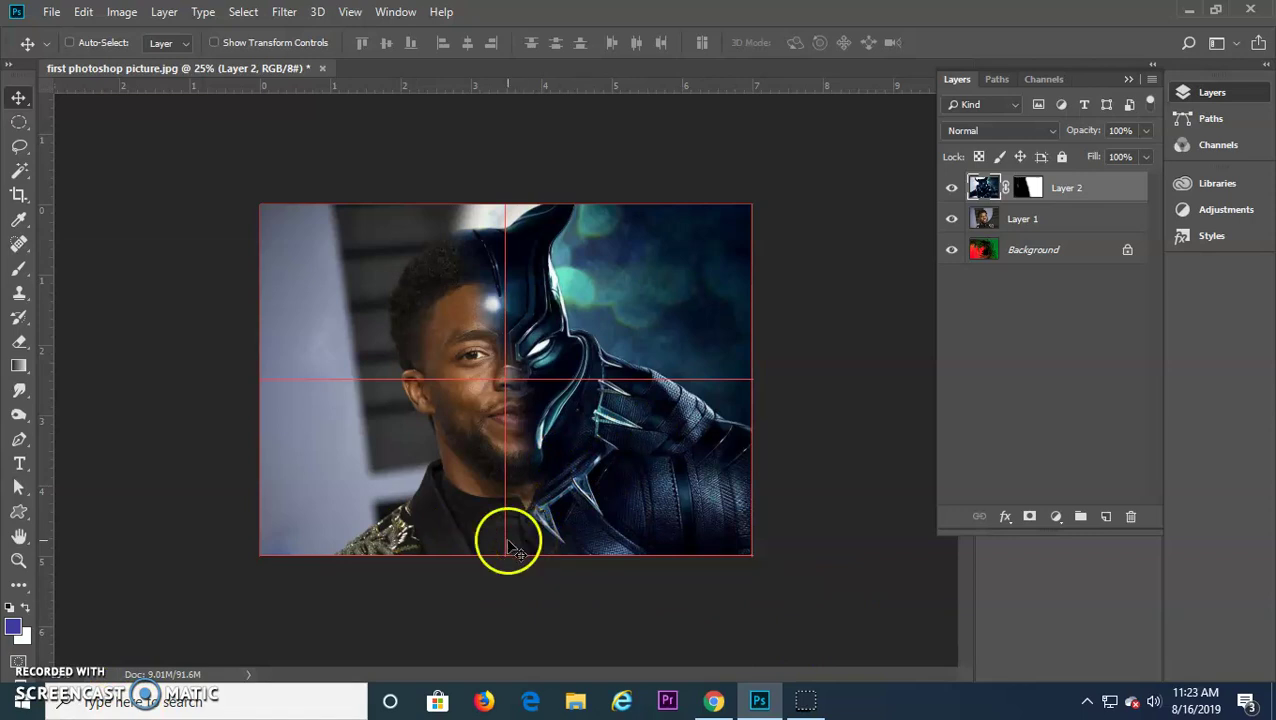
# Step: Apply a steep Curves adjustment to the Black Panther layer, lowering the shadows and raising input 117 to output 204
pyautogui.click(121, 12)
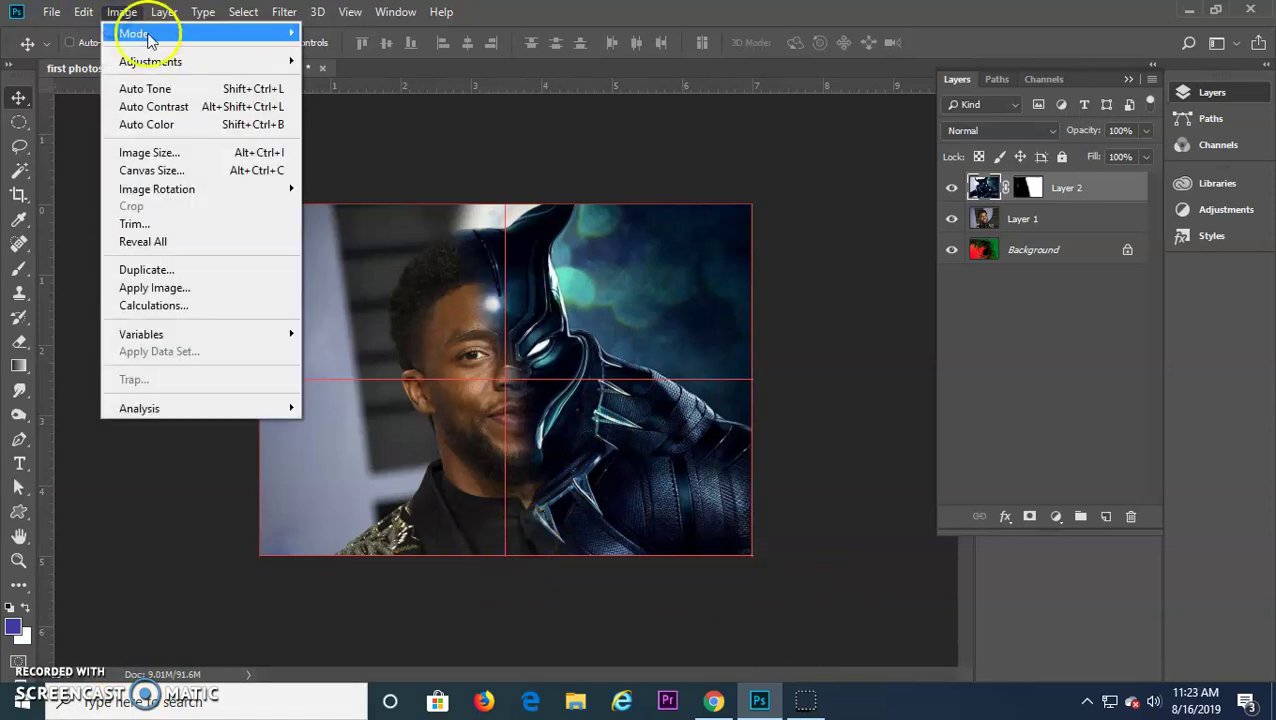
pyautogui.click(165, 66)
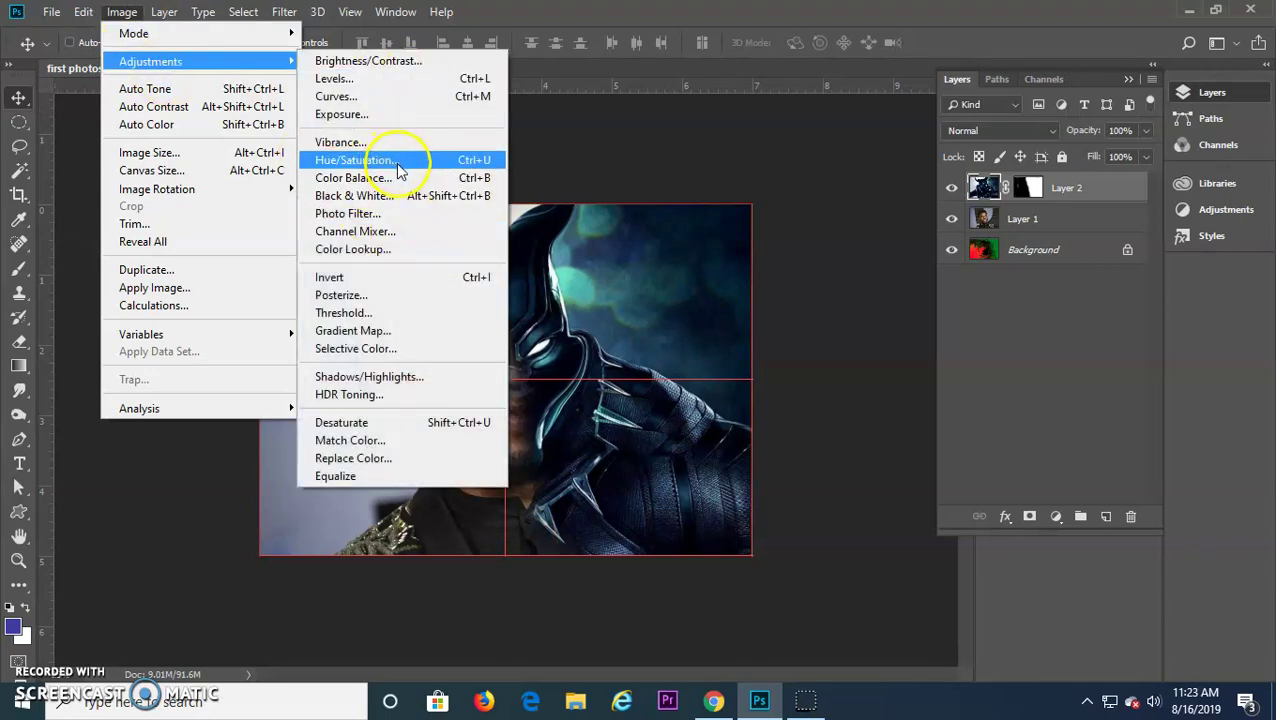
pyautogui.click(384, 96)
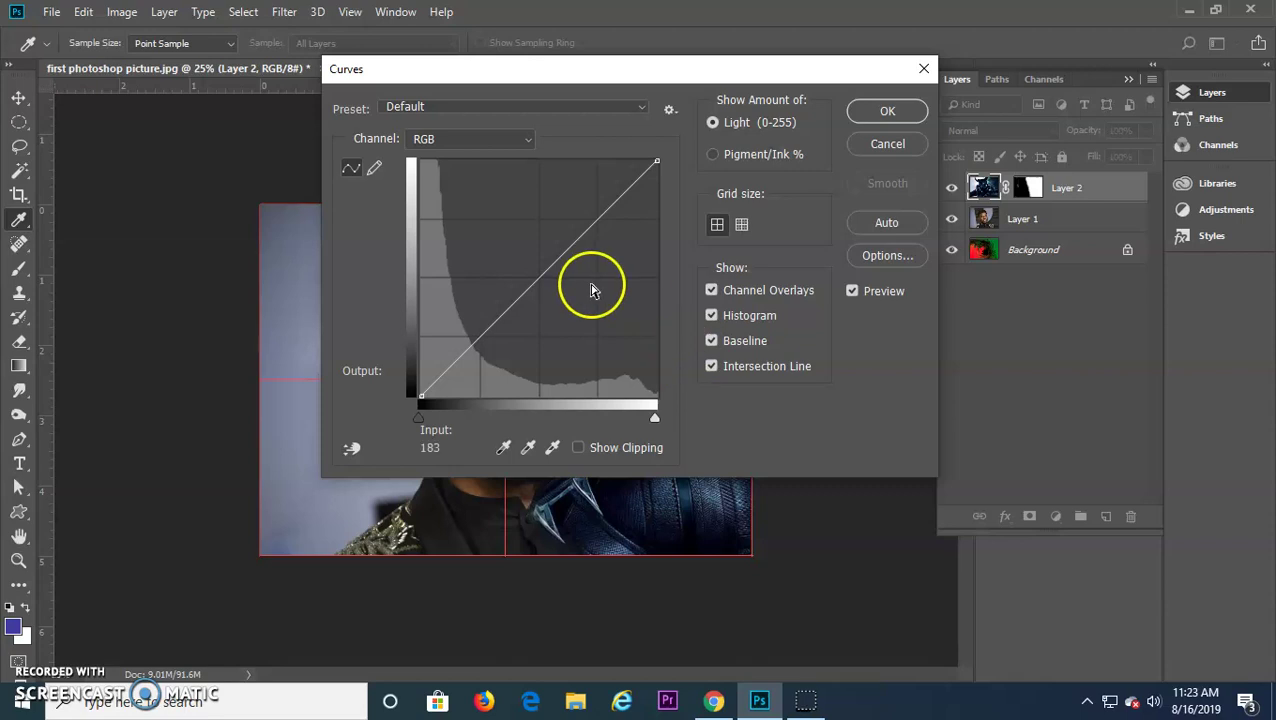
pyautogui.moveTo(600, 69); pyautogui.dragTo(915, 133)
pyautogui.moveTo(854, 362); pyautogui.dragTo(798, 407)
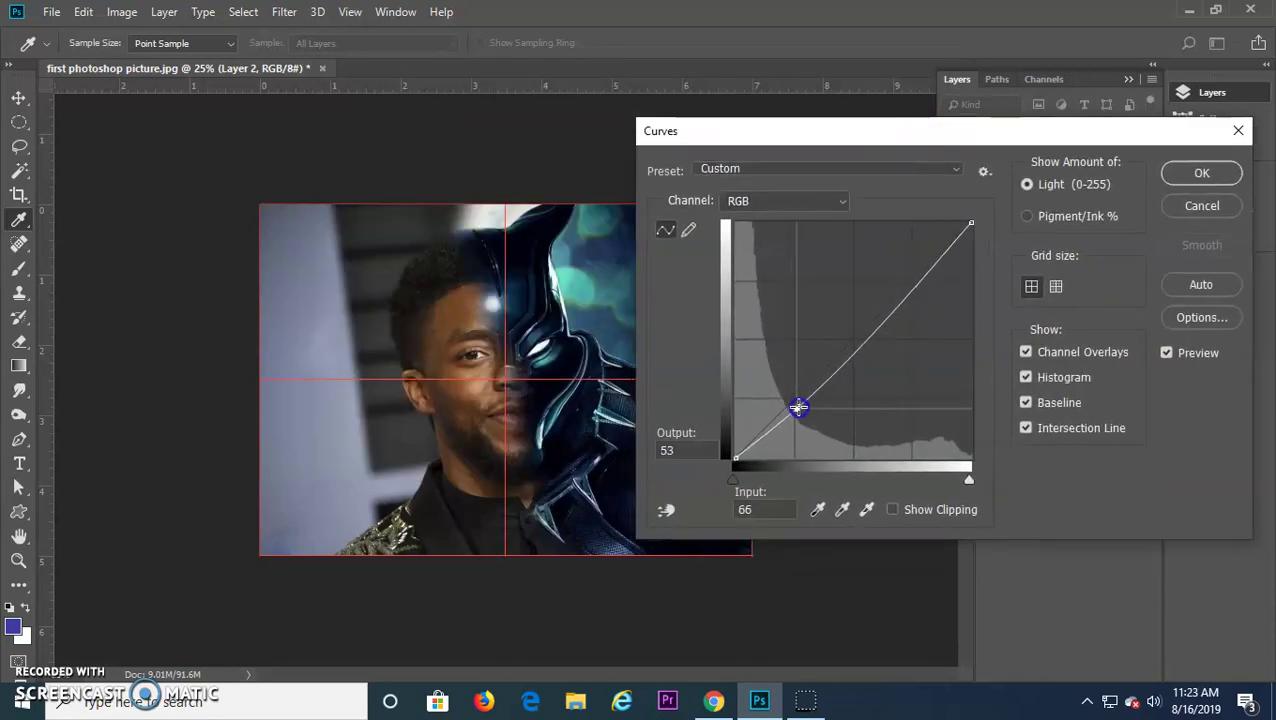
pyautogui.moveTo(900, 336); pyautogui.dragTo(843, 268)
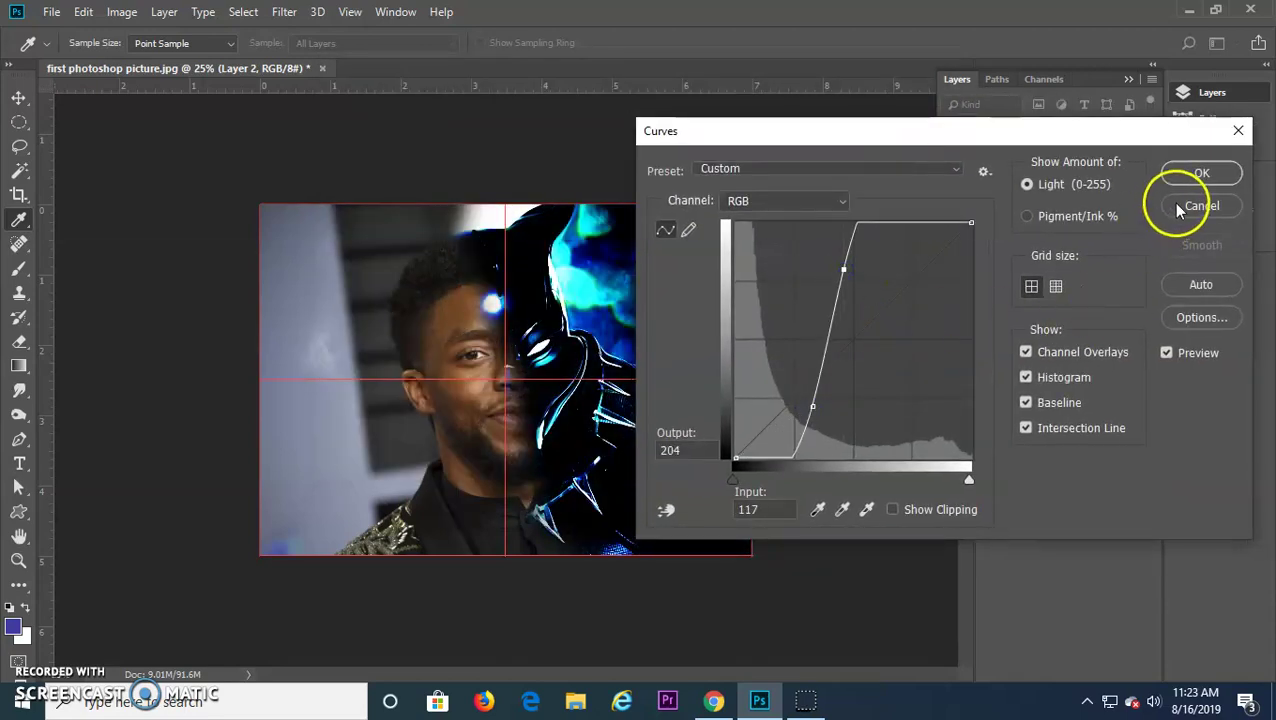
pyautogui.click(1200, 174)
pyautogui.click(28, 700)
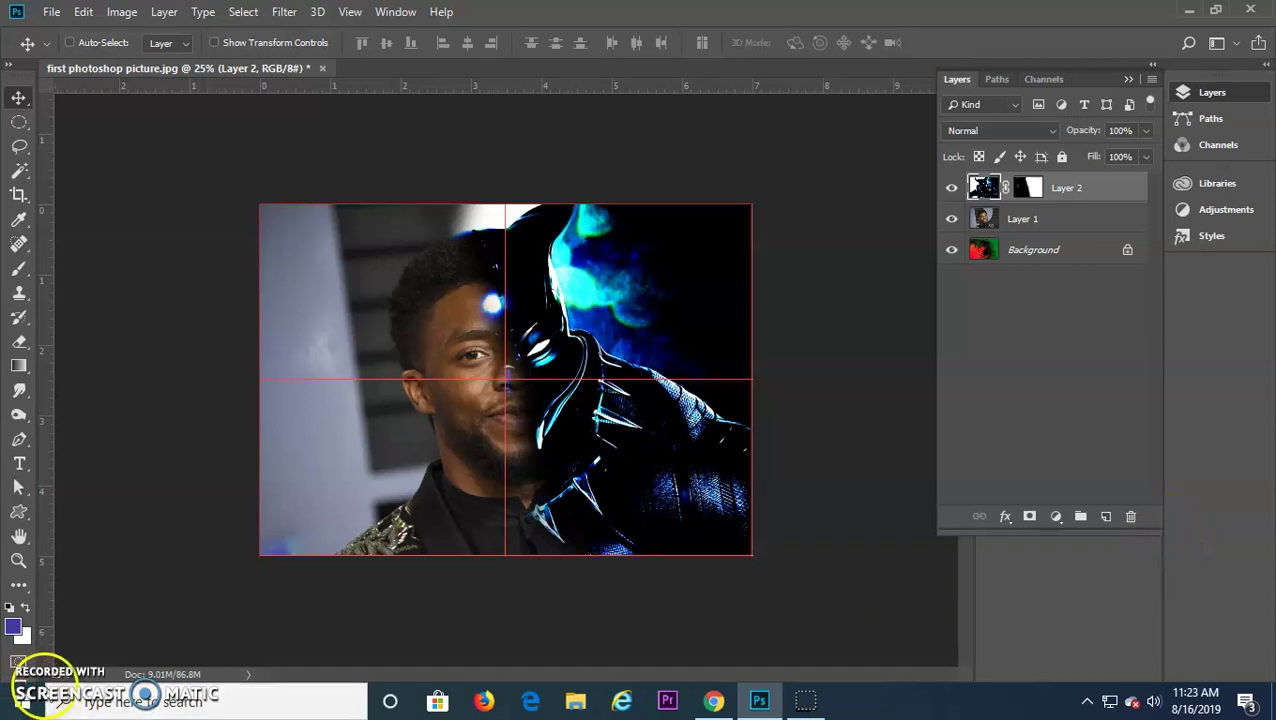